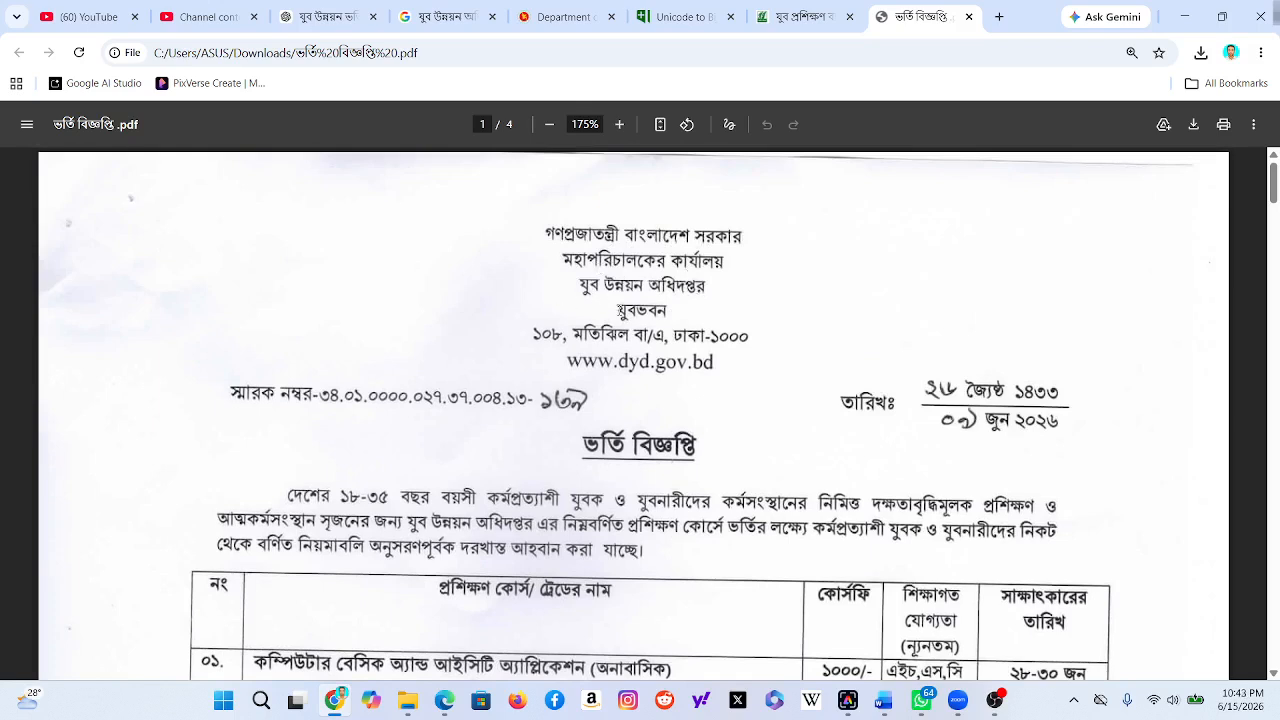
Read page 1 of the admission notice, examining the fee, qualification and interview date for training courses 01 to 04
scroll(682, 318, down, 1)
scroll(685, 321, down, 1)
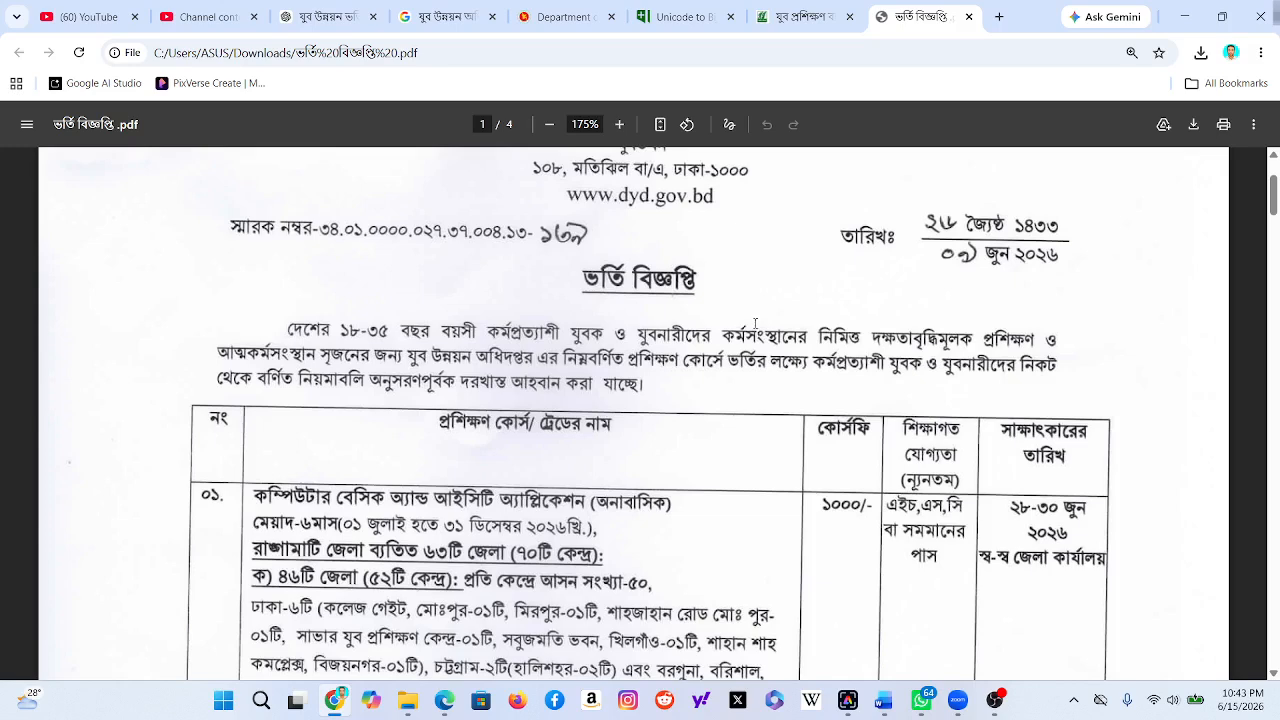
scroll(755, 322, down, 1)
scroll(755, 322, down, 2)
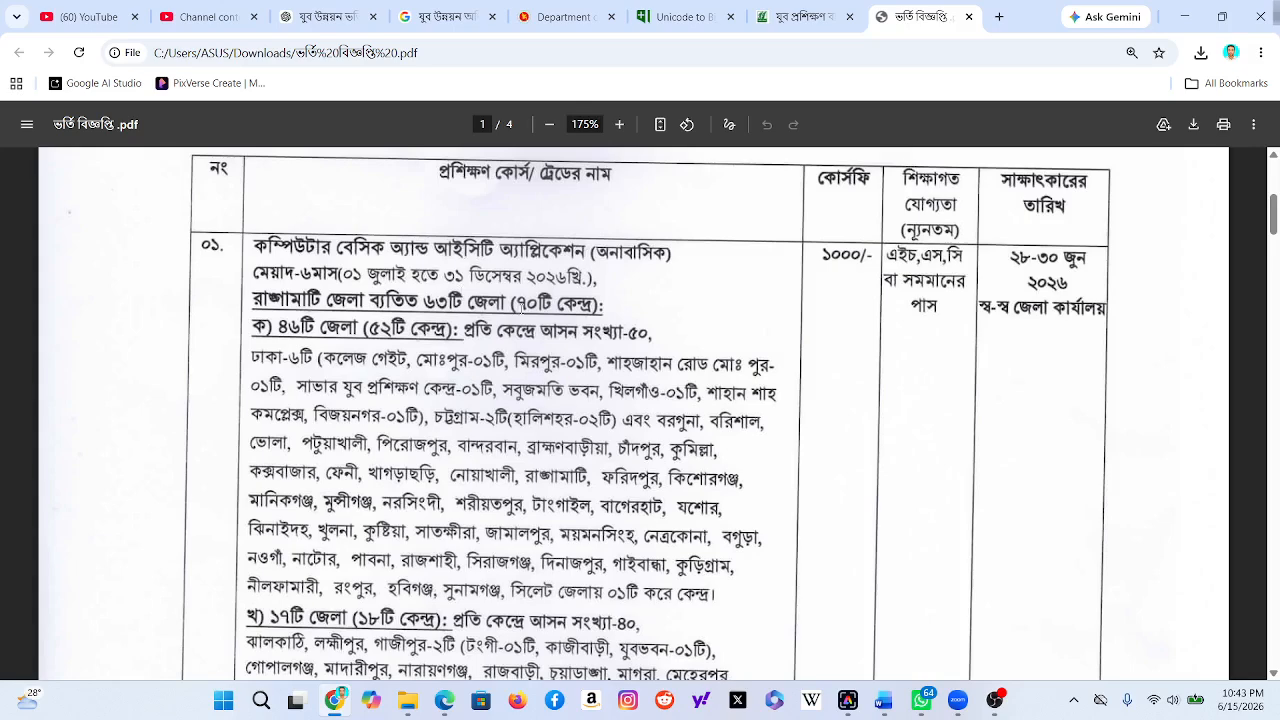
scroll(518, 308, down, 3)
scroll(527, 312, down, 1)
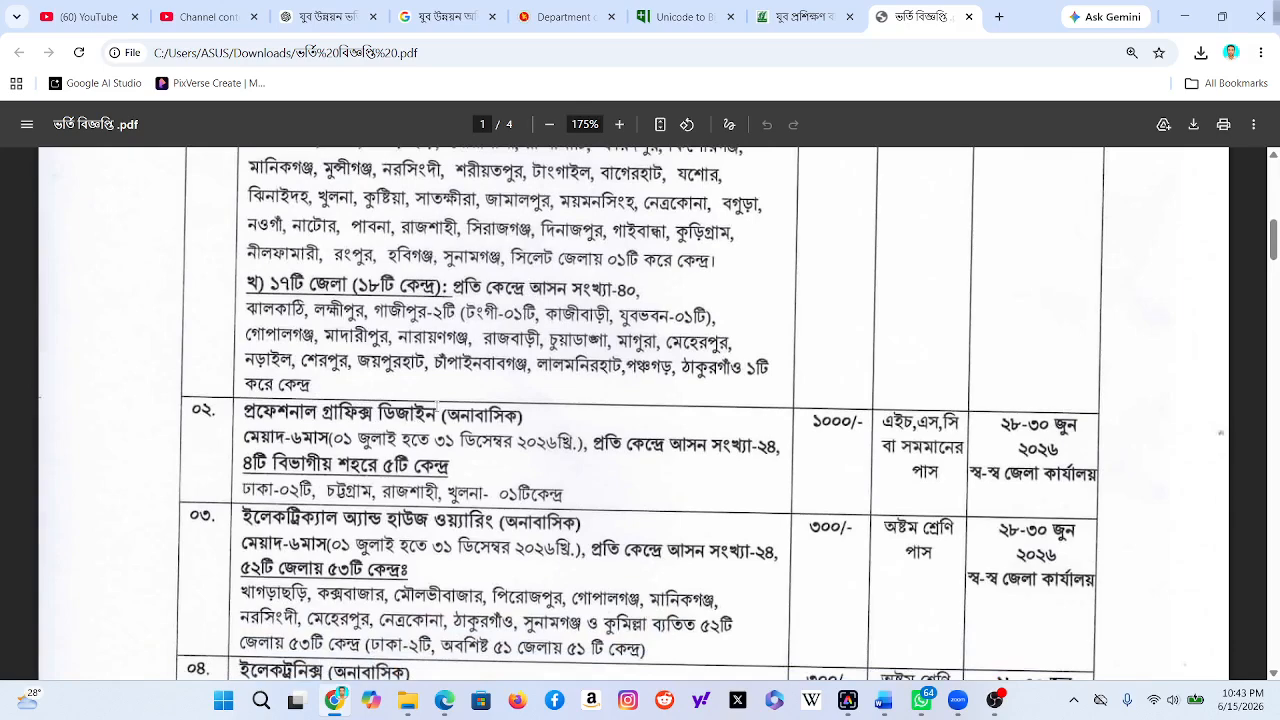
scroll(437, 405, down, 1)
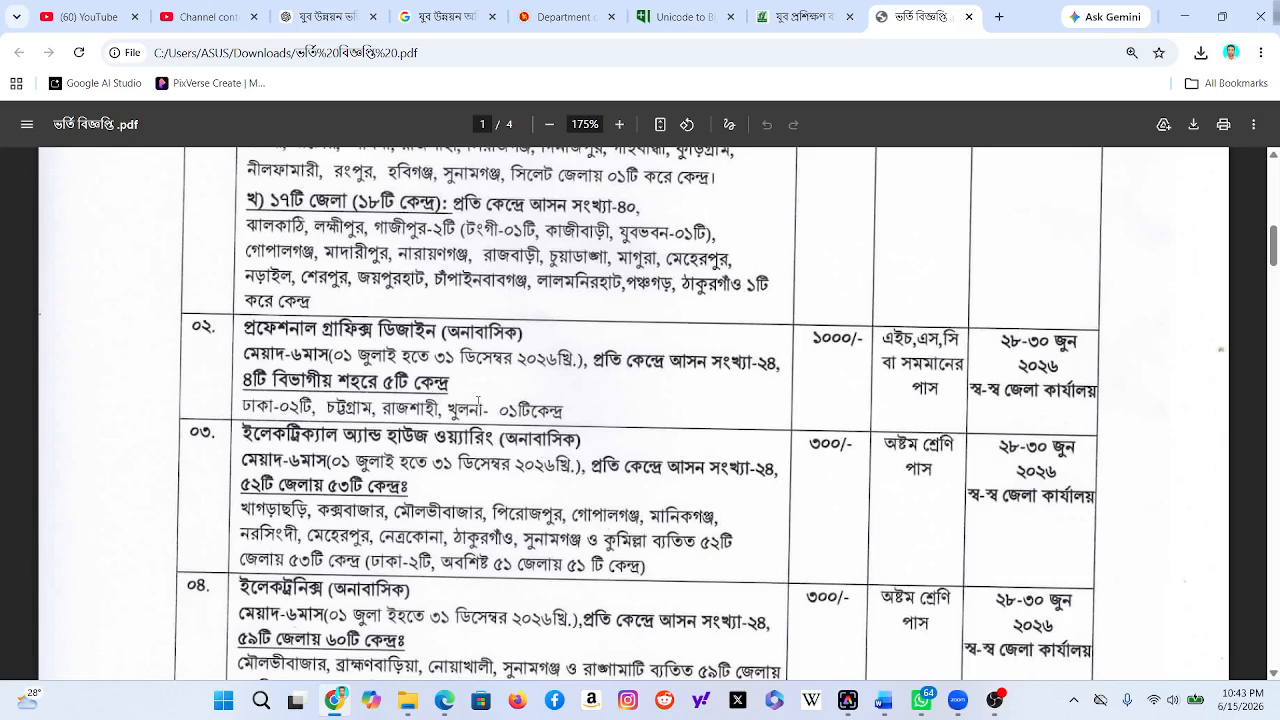
scroll(449, 401, down, 1)
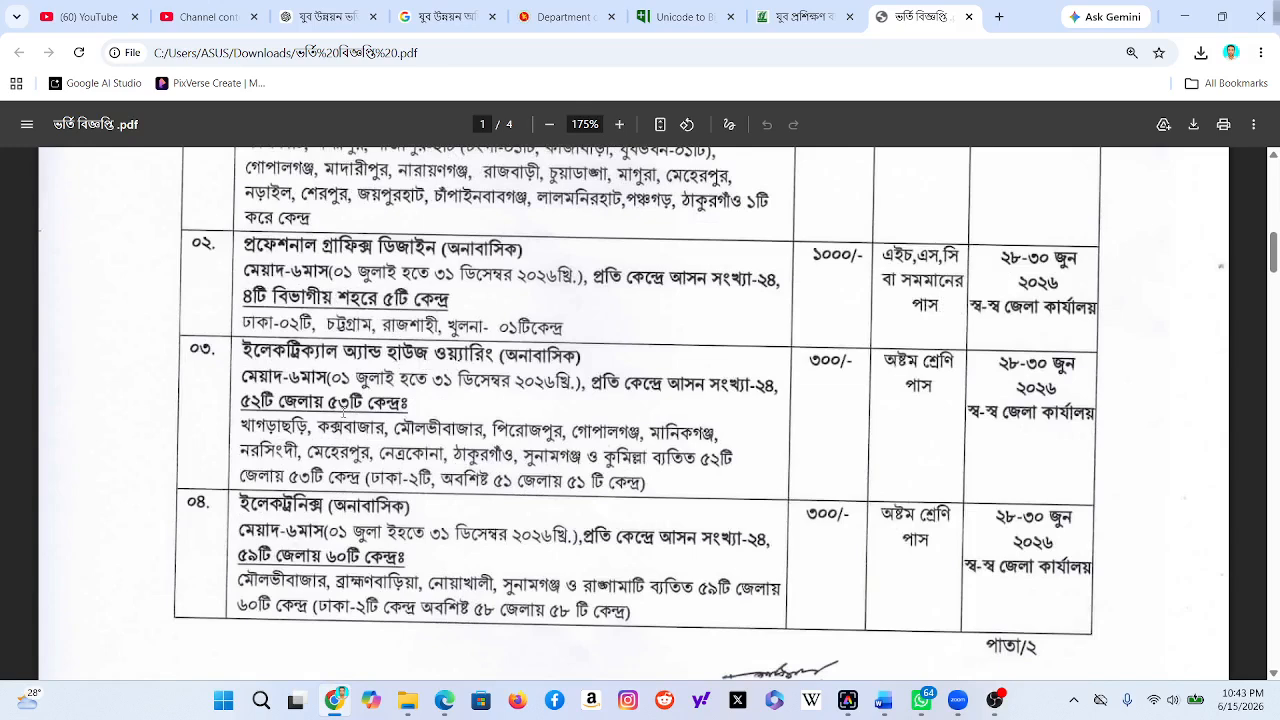
scroll(377, 410, down, 2)
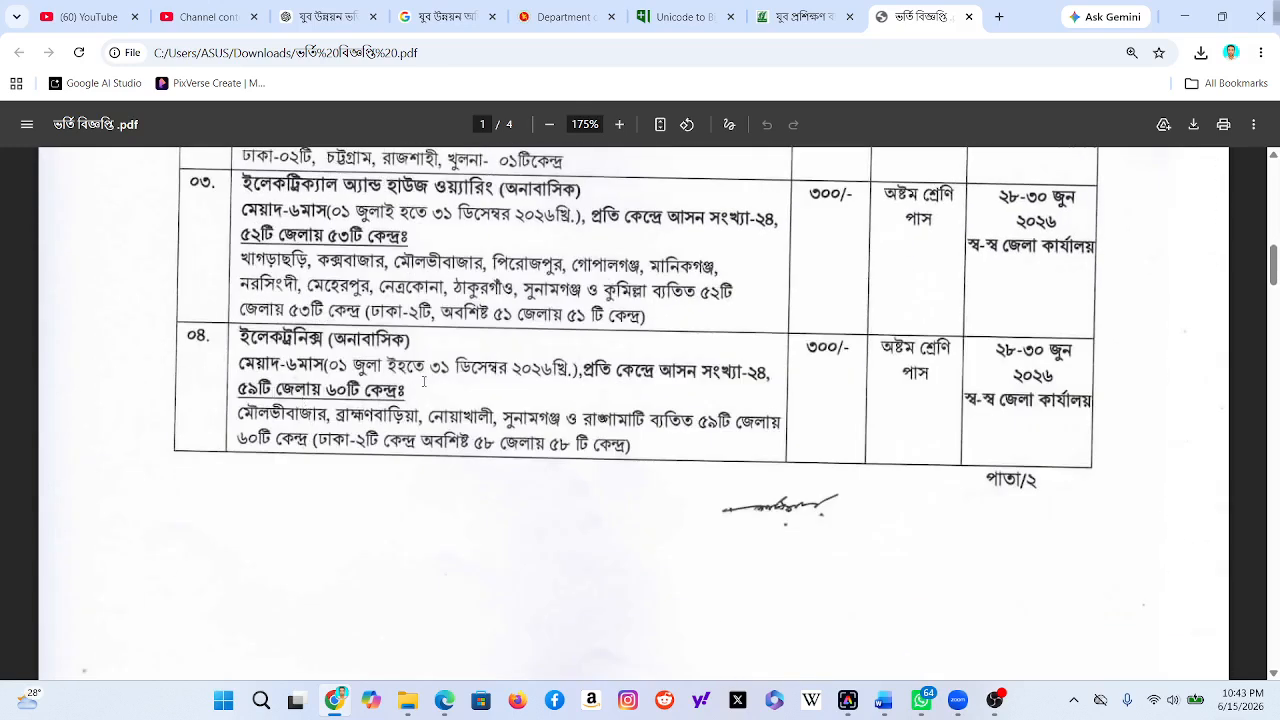
Examine training courses 05 to 11 on page 2 of the notice, dismissing the chat notification
scroll(424, 381, down, 6)
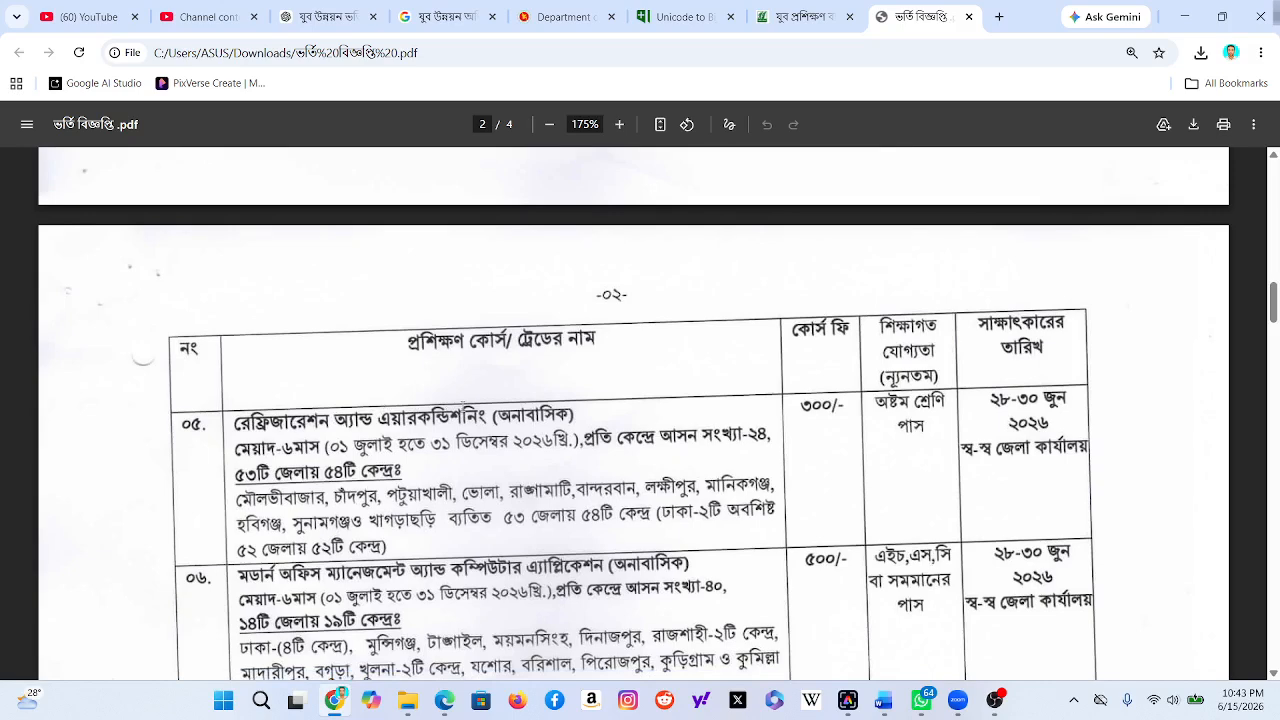
scroll(463, 399, down, 3)
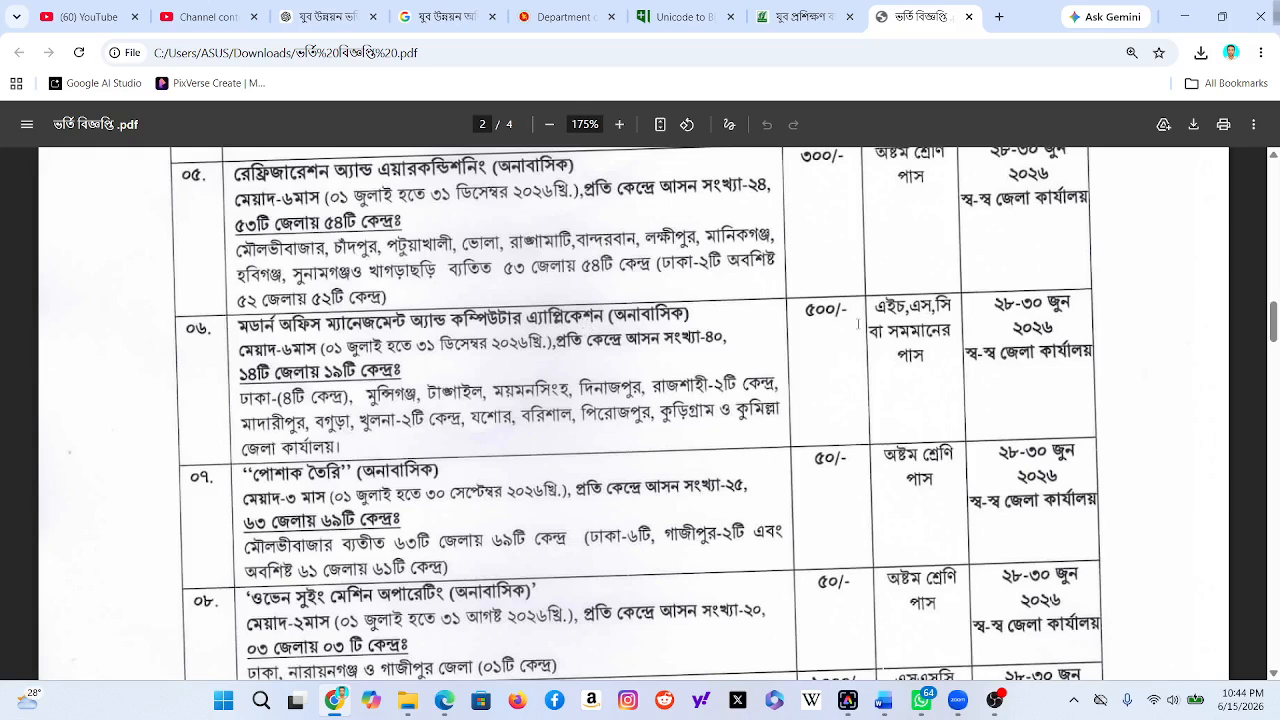
scroll(620, 360, down, 1)
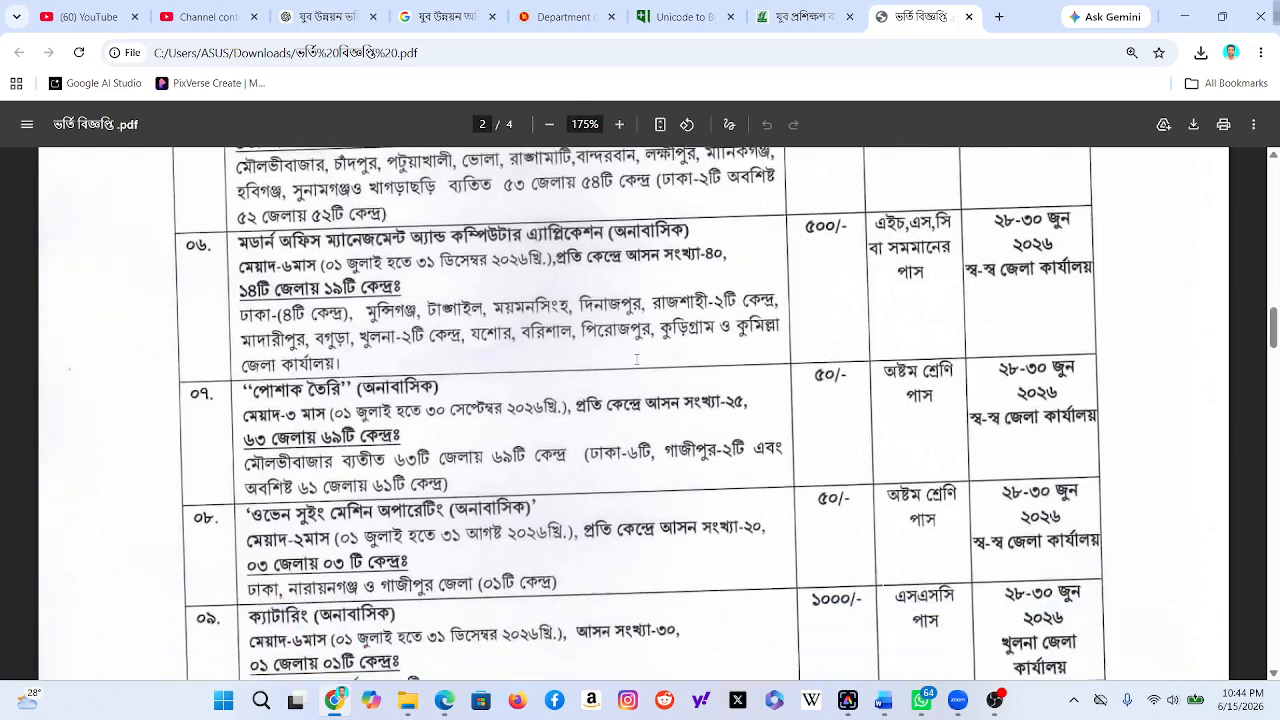
scroll(388, 397, down, 1)
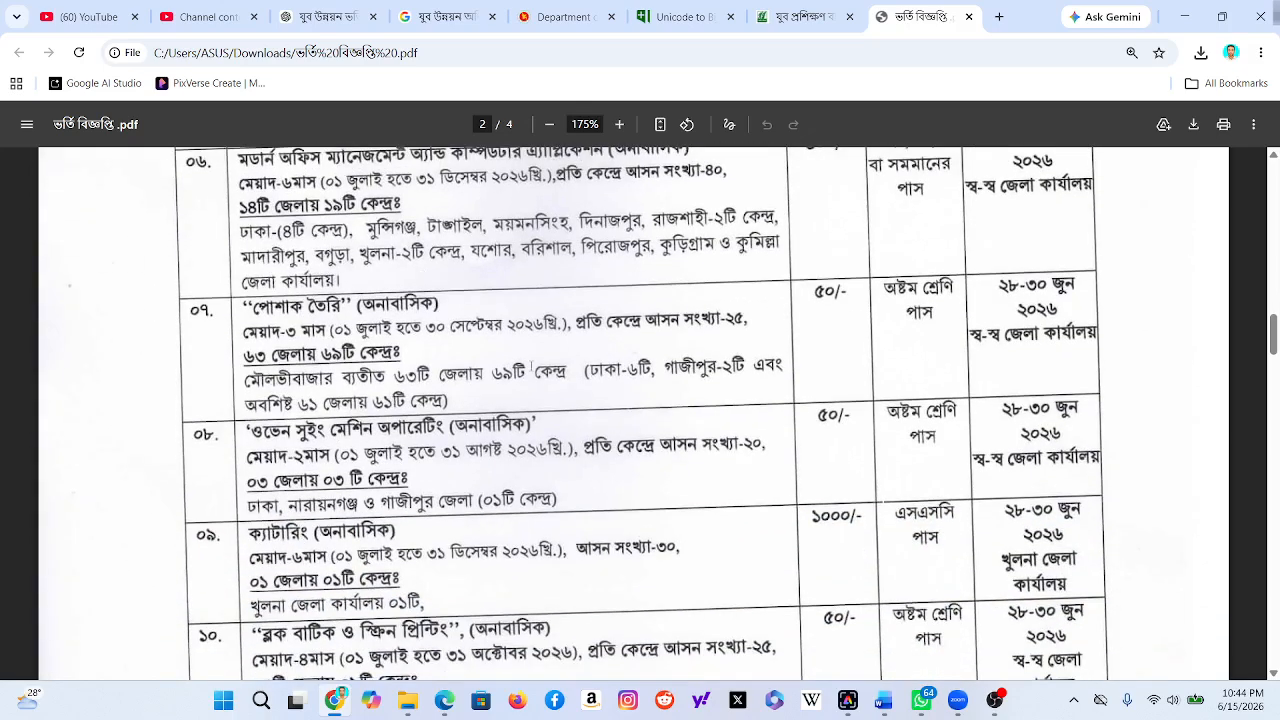
scroll(553, 373, down, 1)
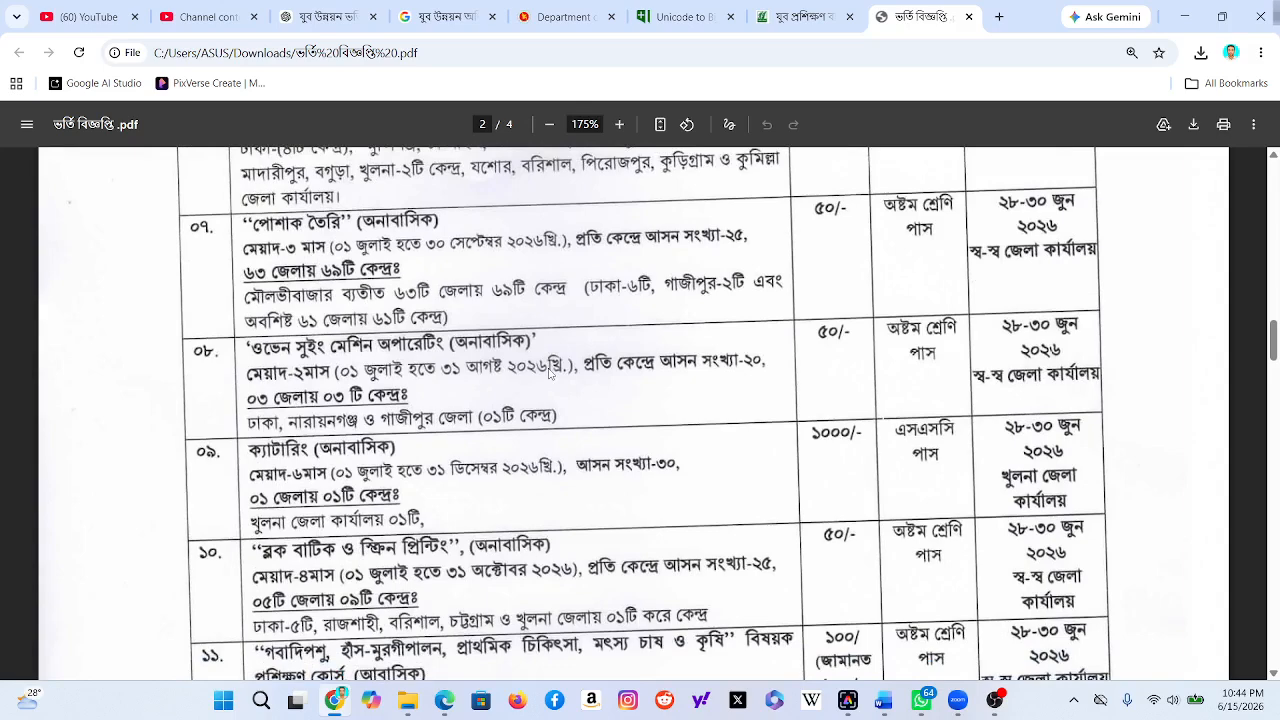
scroll(549, 373, down, 1)
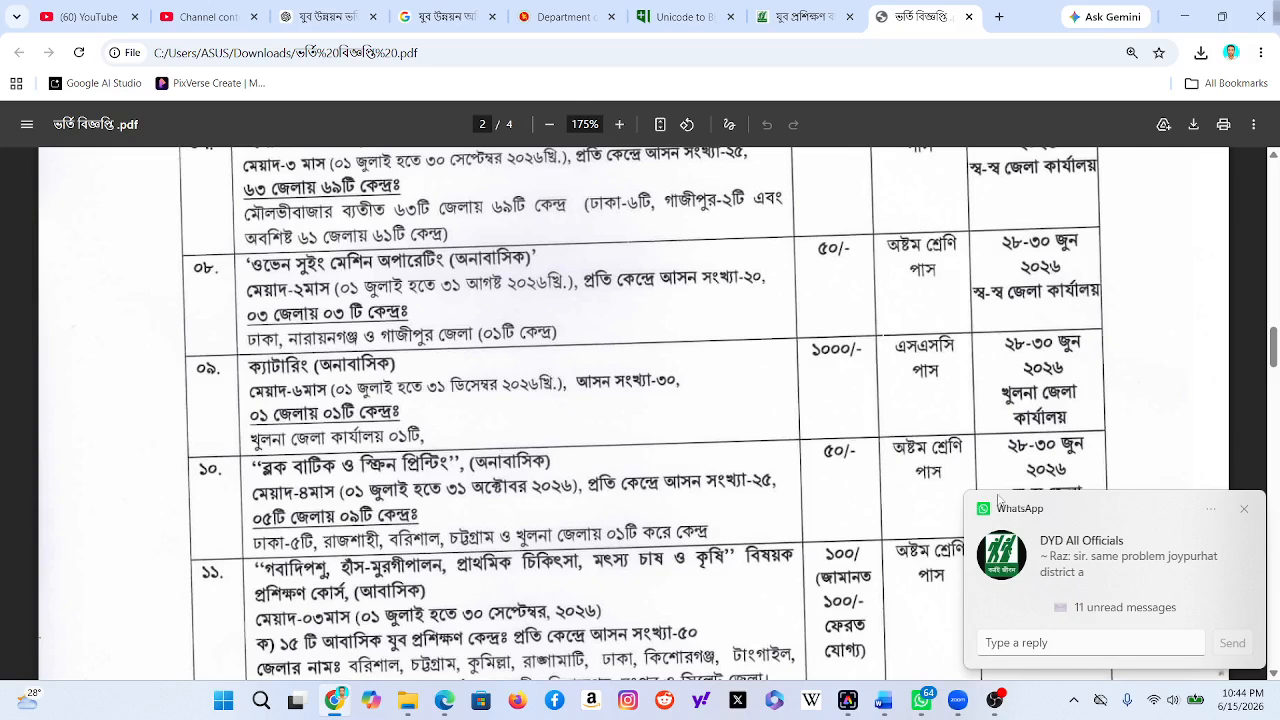
click(1244, 509)
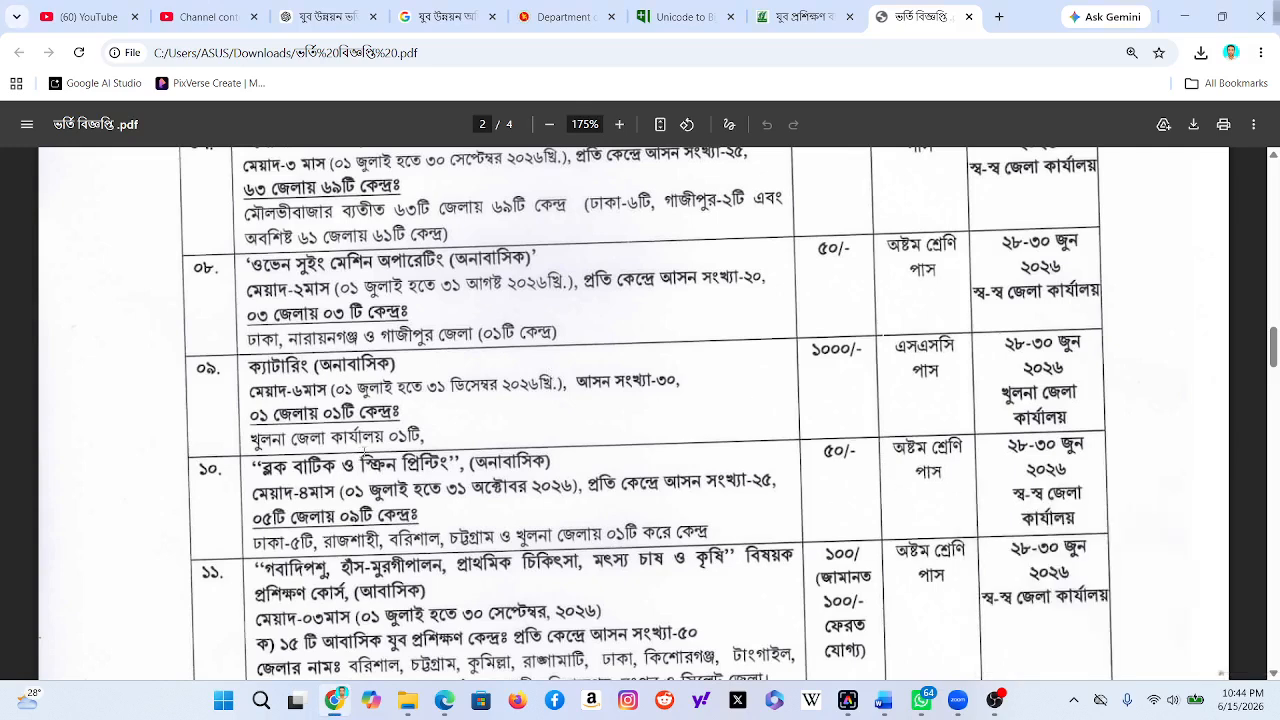
scroll(640, 410, down, 1)
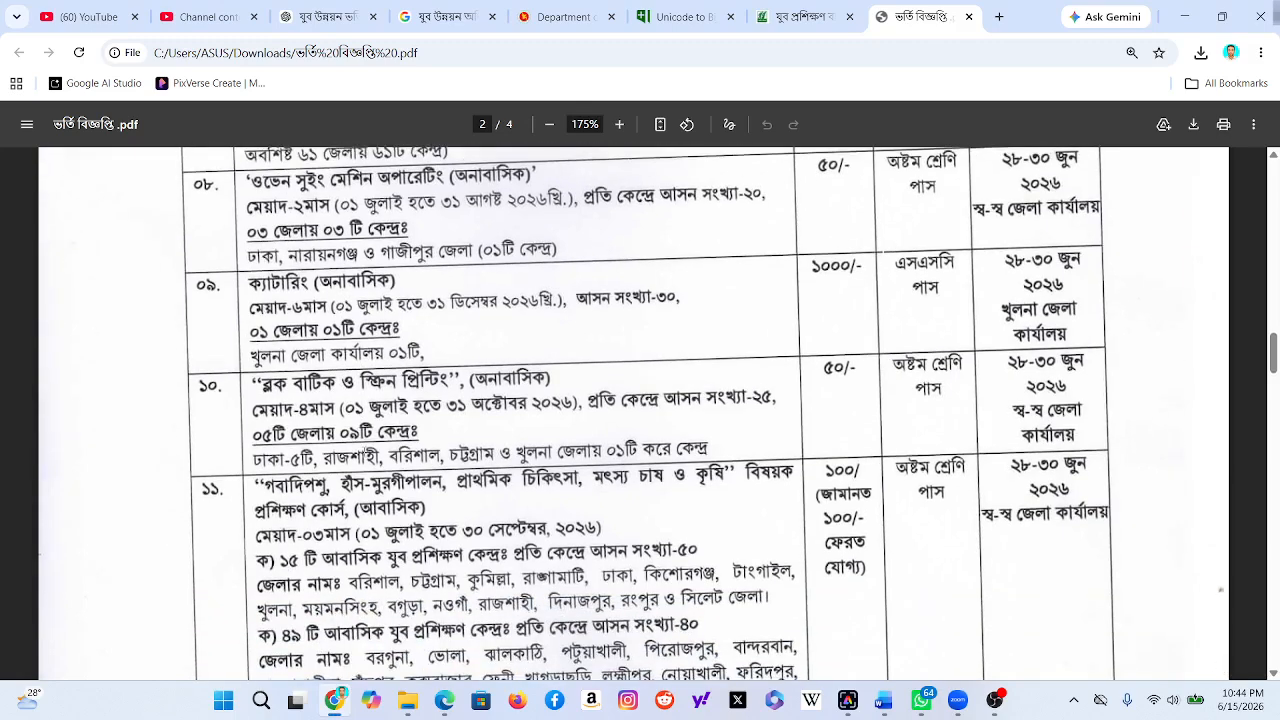
scroll(640, 410, down, 1)
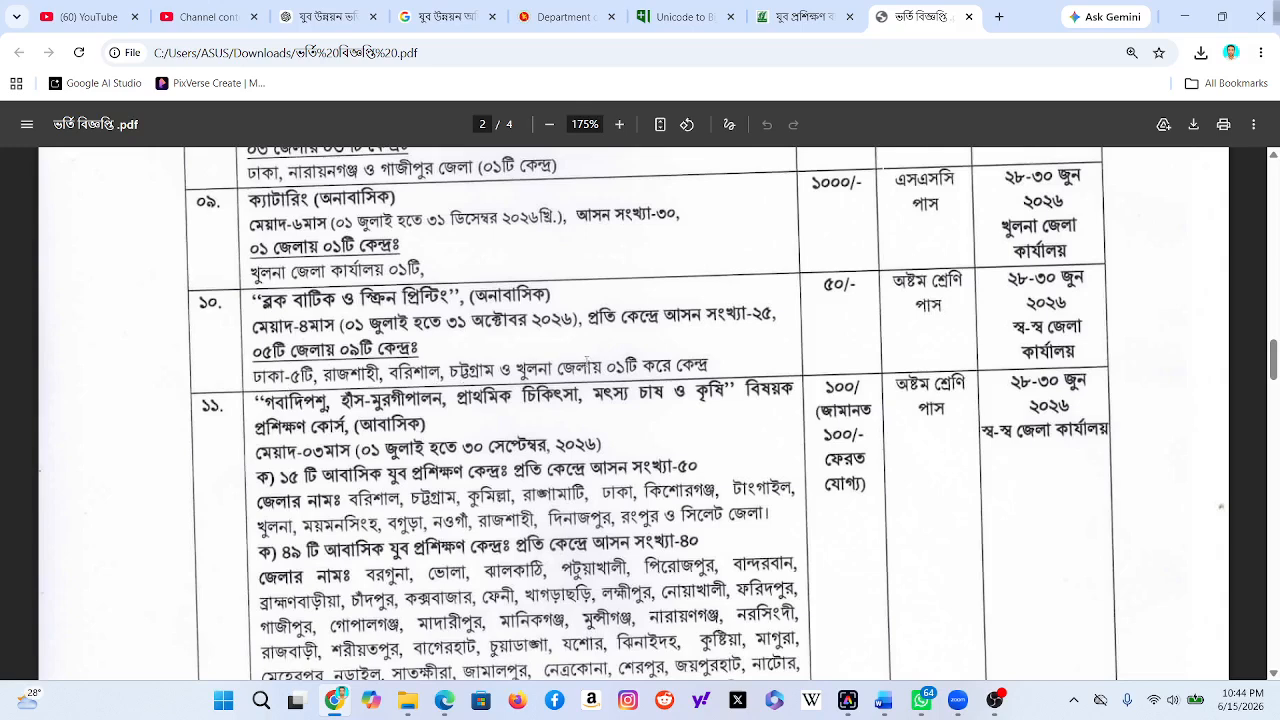
scroll(586, 363, down, 2)
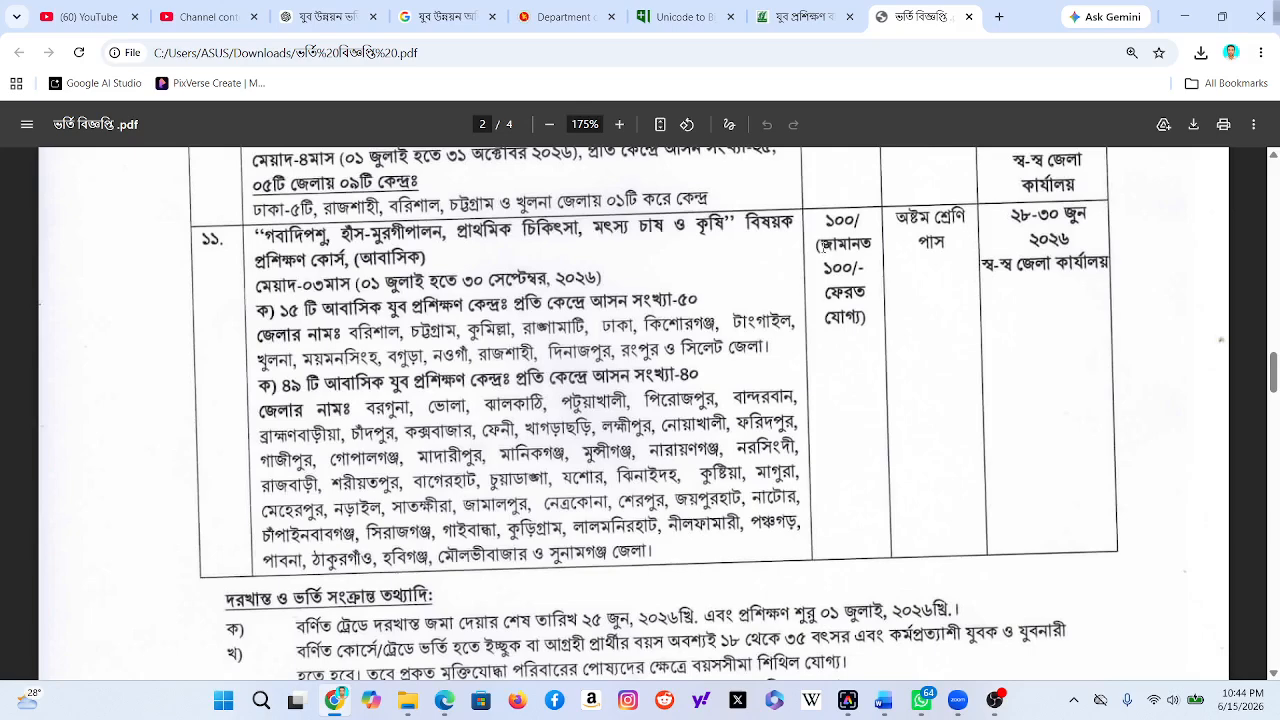
Review the application and admission information below the course table on page 2, briefly highlighting the deadline and training start line
scroll(824, 247, down, 5)
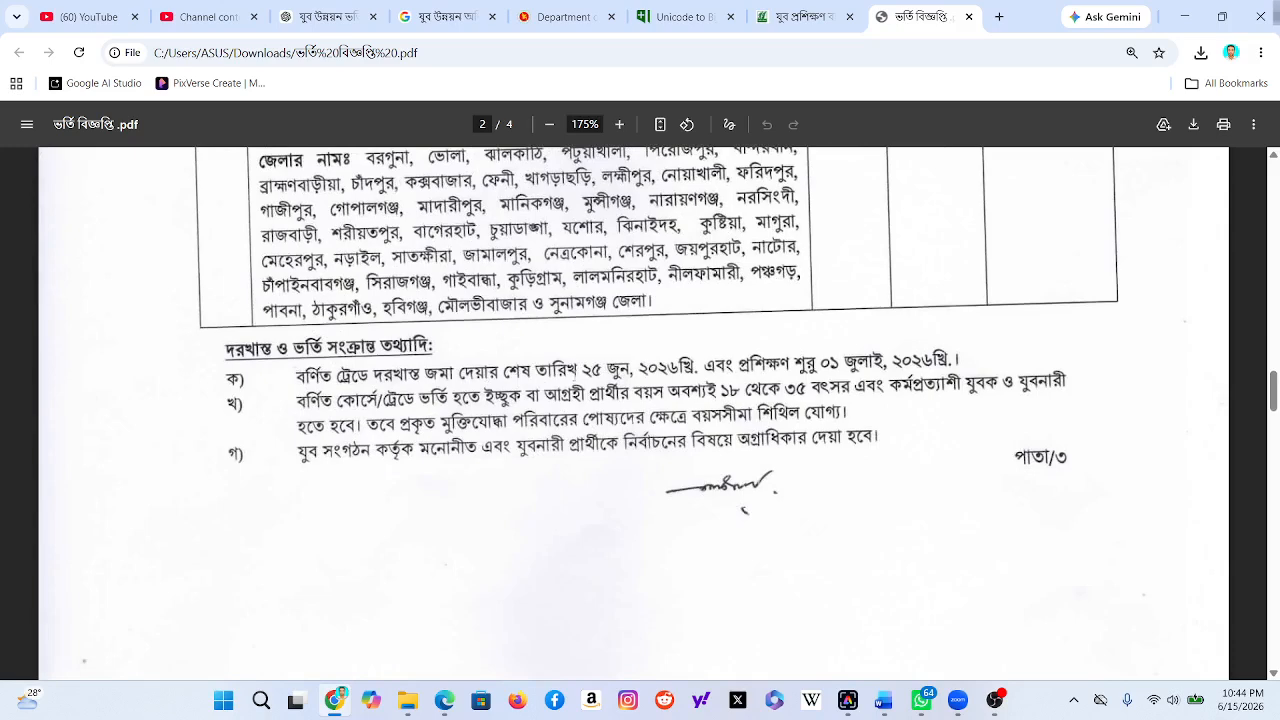
click(1251, 124)
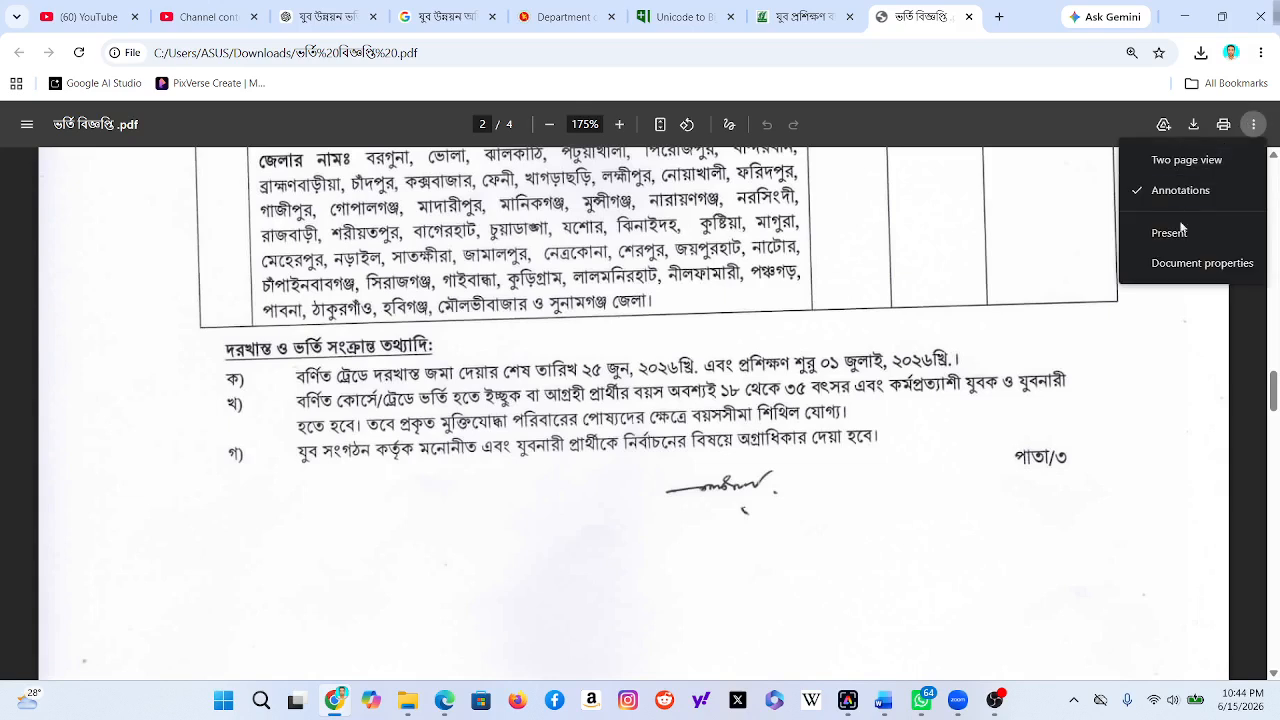
click(1153, 316)
drag(593, 384, 747, 356)
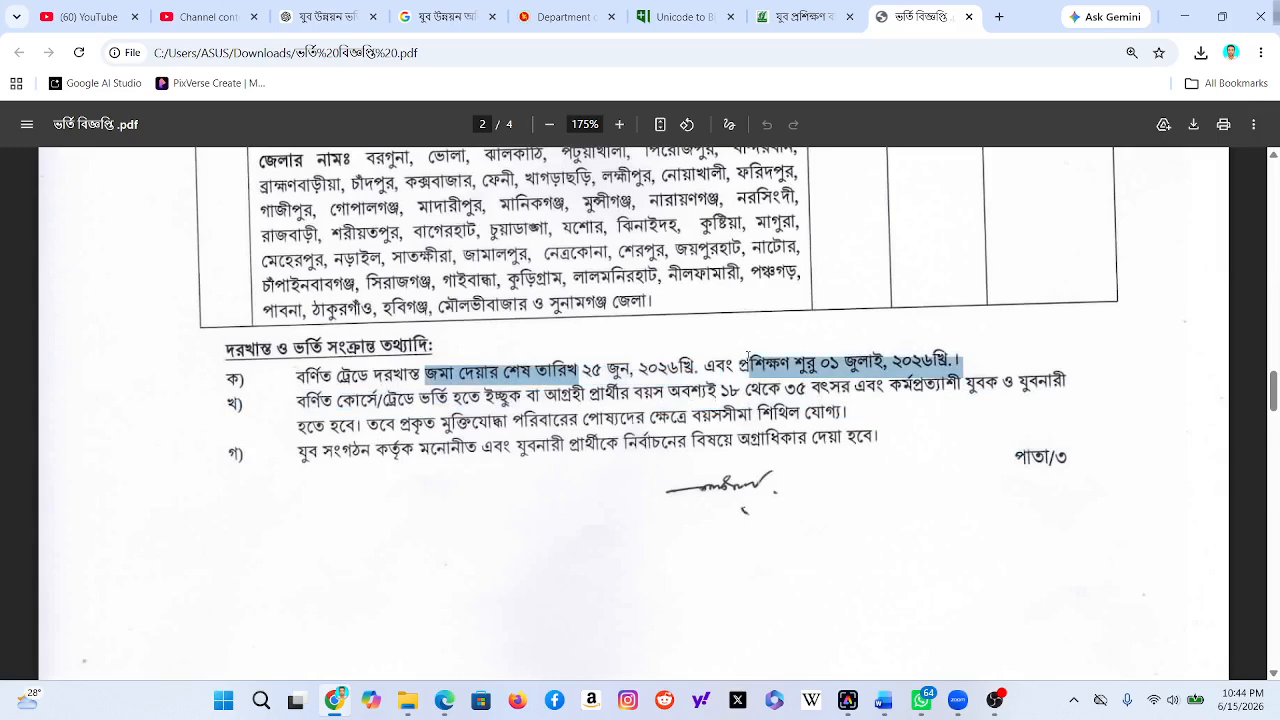
click(847, 360)
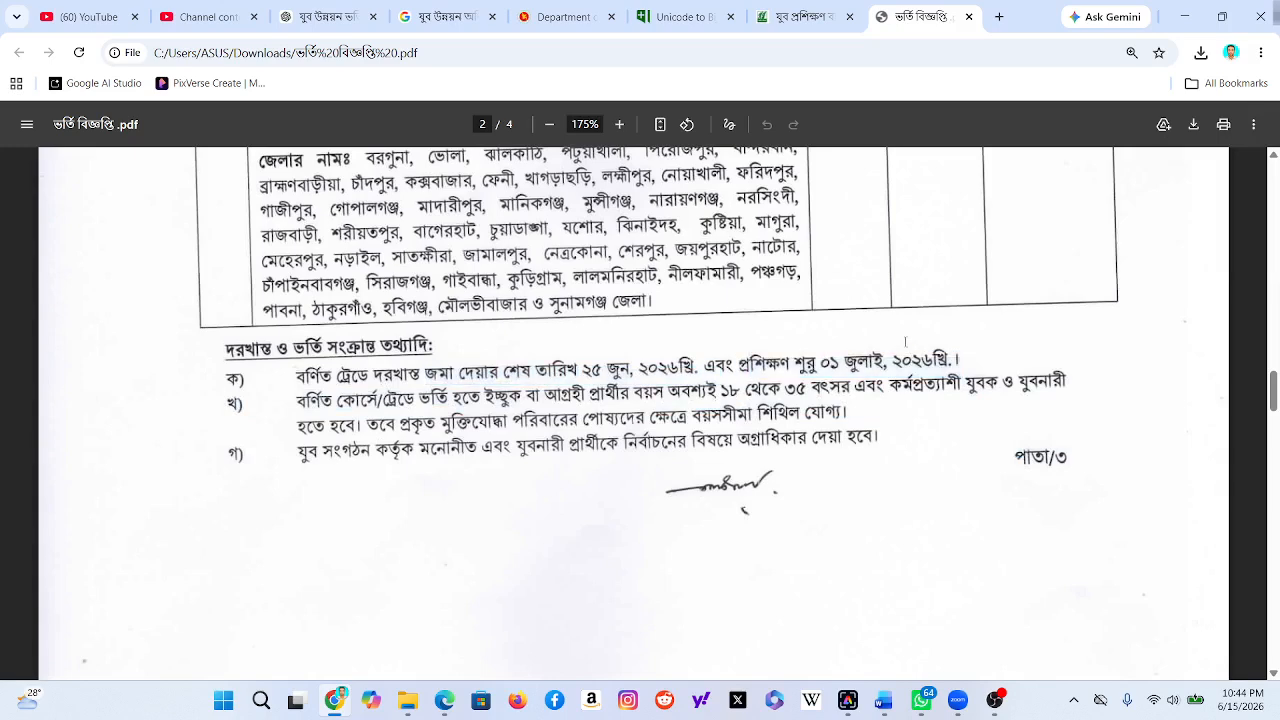
scroll(898, 347, down, 2)
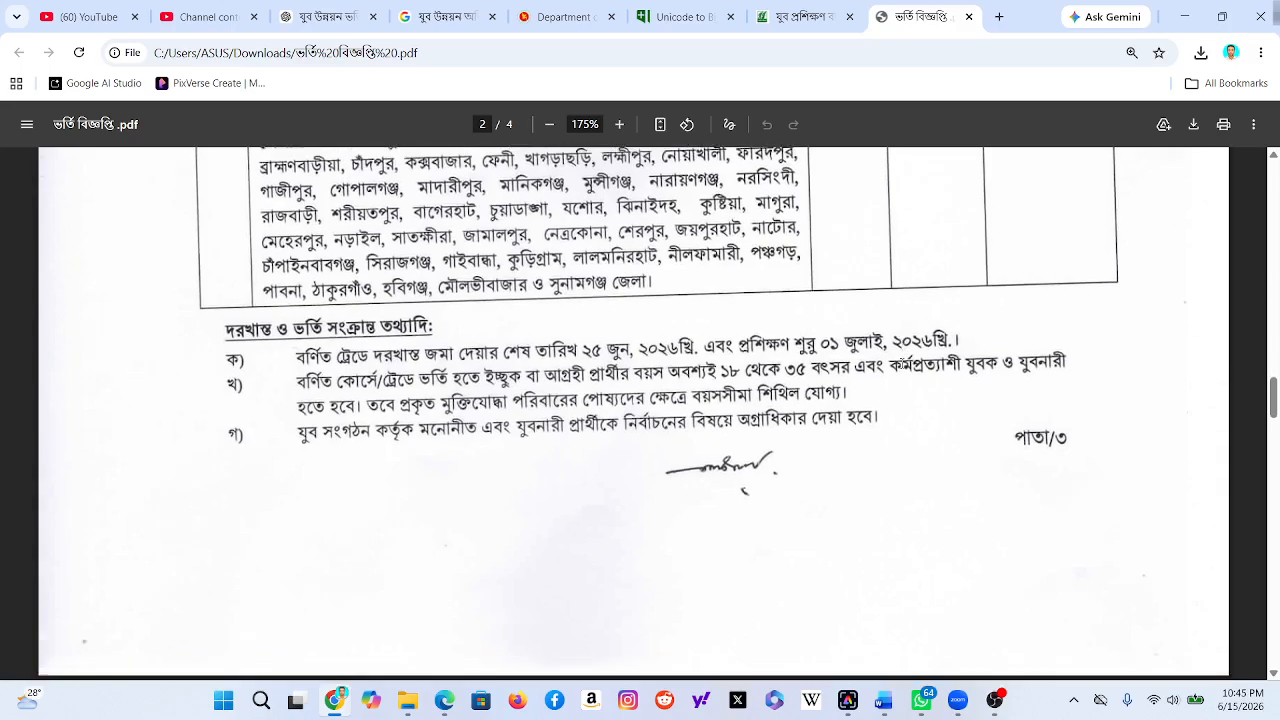
Review page 3 of the notice for the application rules, training conditions, contact details and online application link
scroll(902, 364, down, 5)
scroll(905, 370, down, 2)
scroll(903, 368, down, 5)
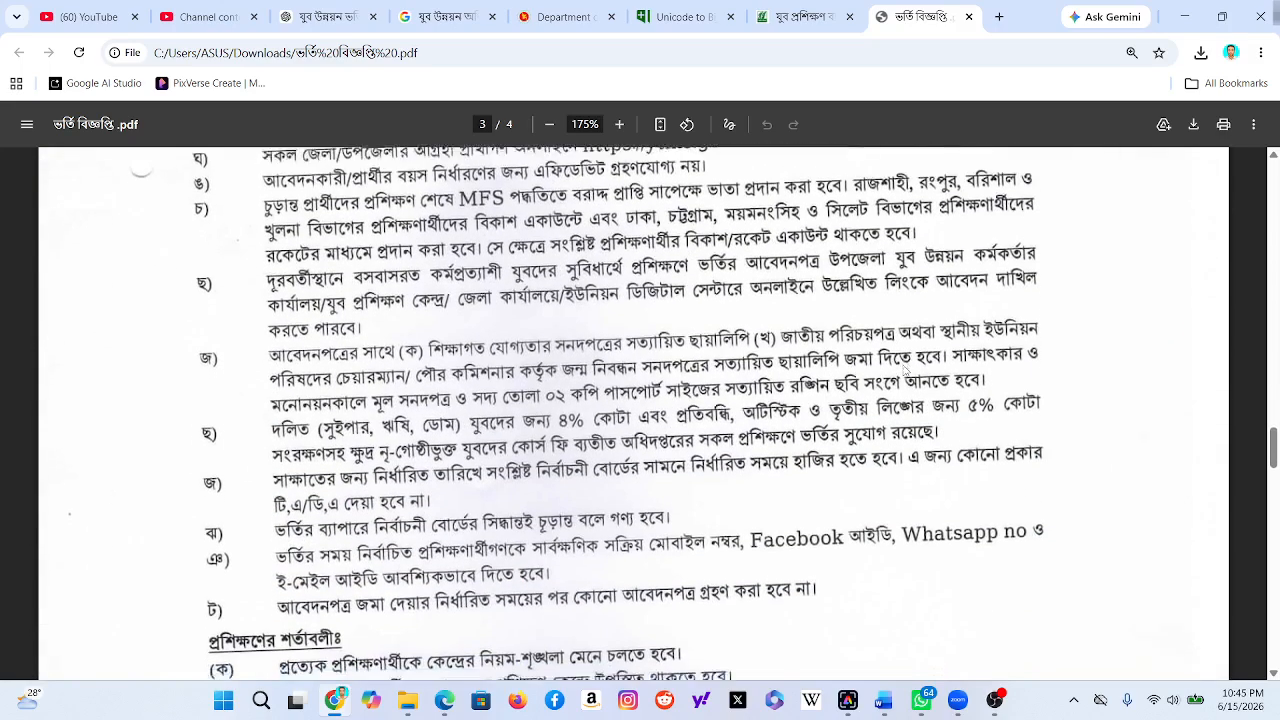
scroll(903, 370, down, 3)
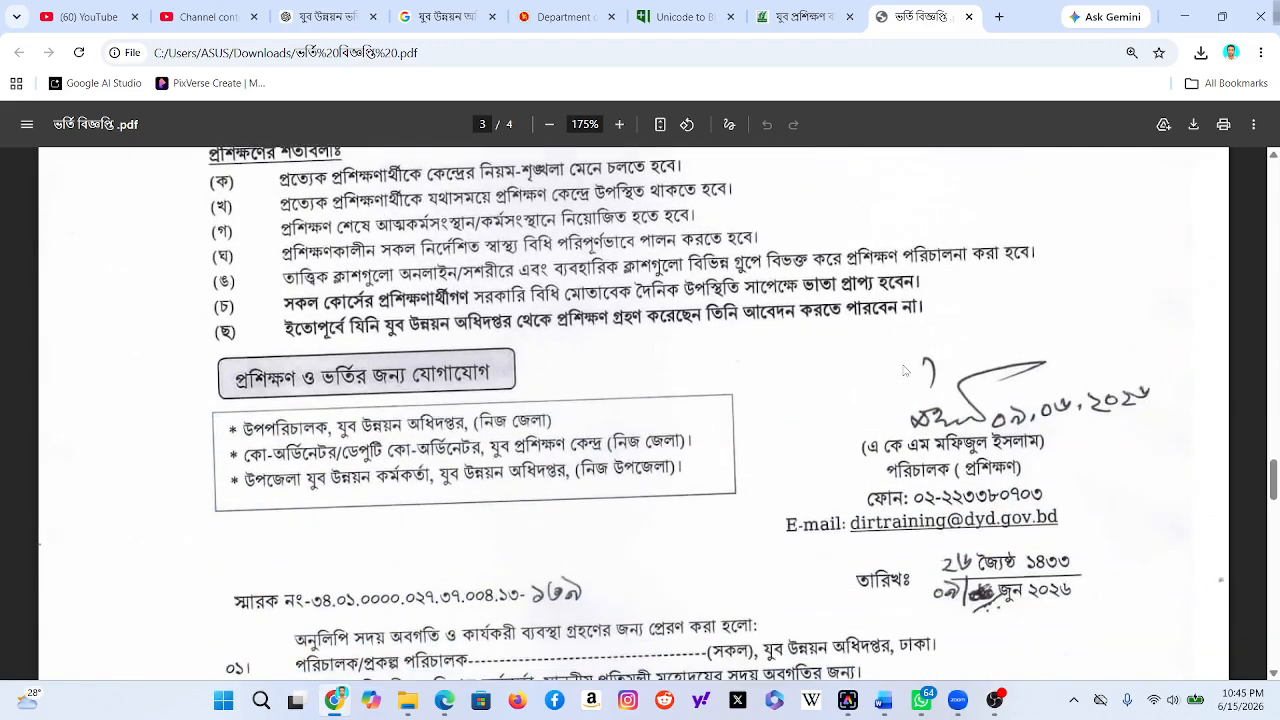
scroll(903, 370, down, 2)
scroll(903, 370, up, 2)
scroll(831, 338, down, 5)
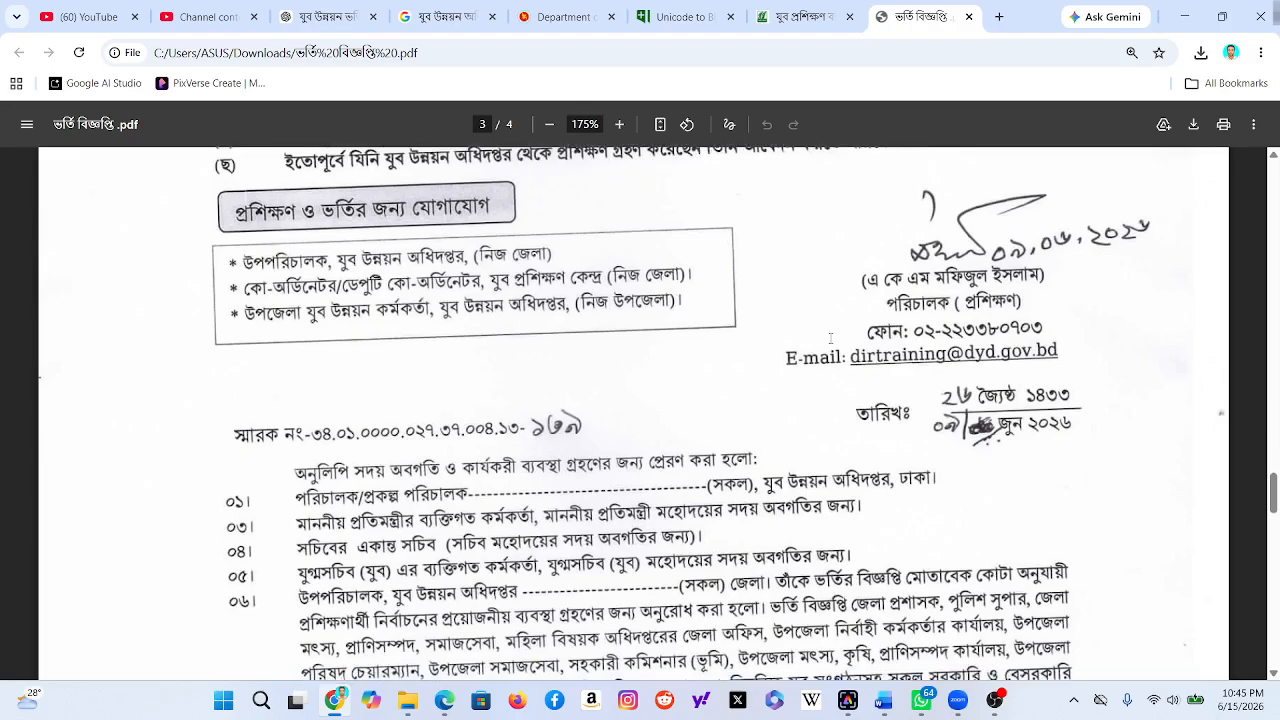
scroll(831, 338, down, 2)
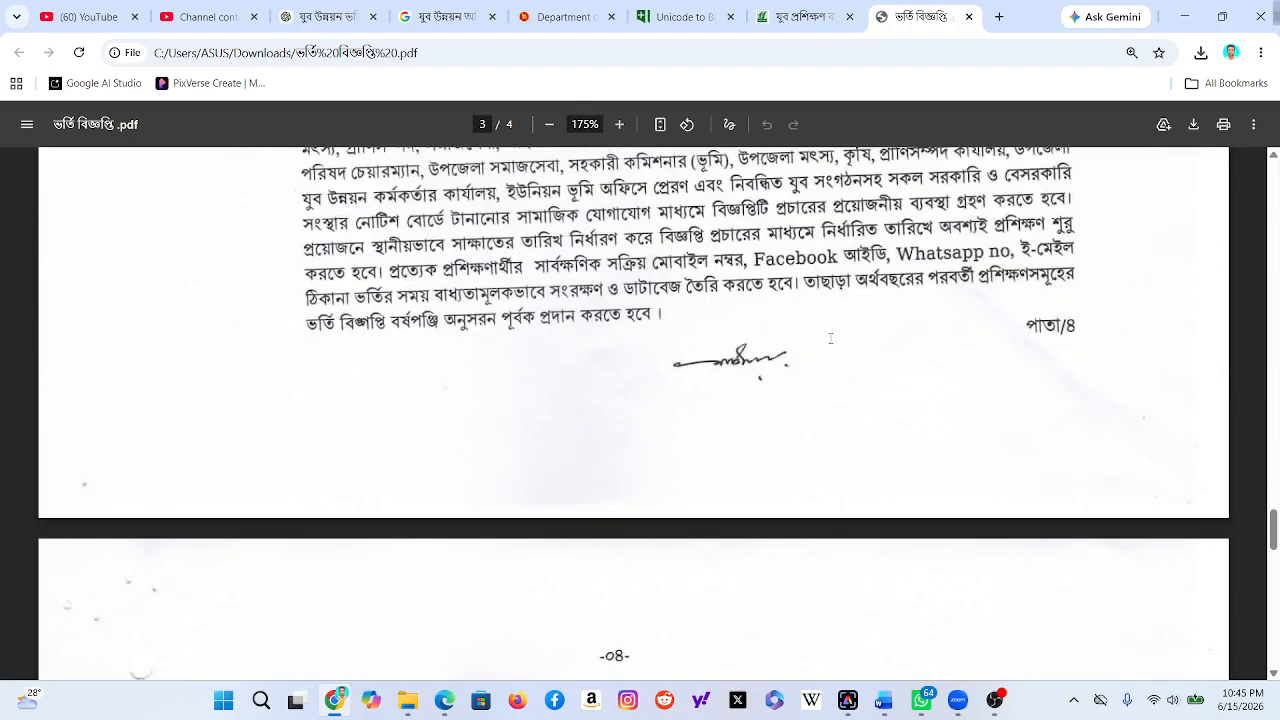
scroll(831, 338, up, 7)
scroll(682, 213, up, 7)
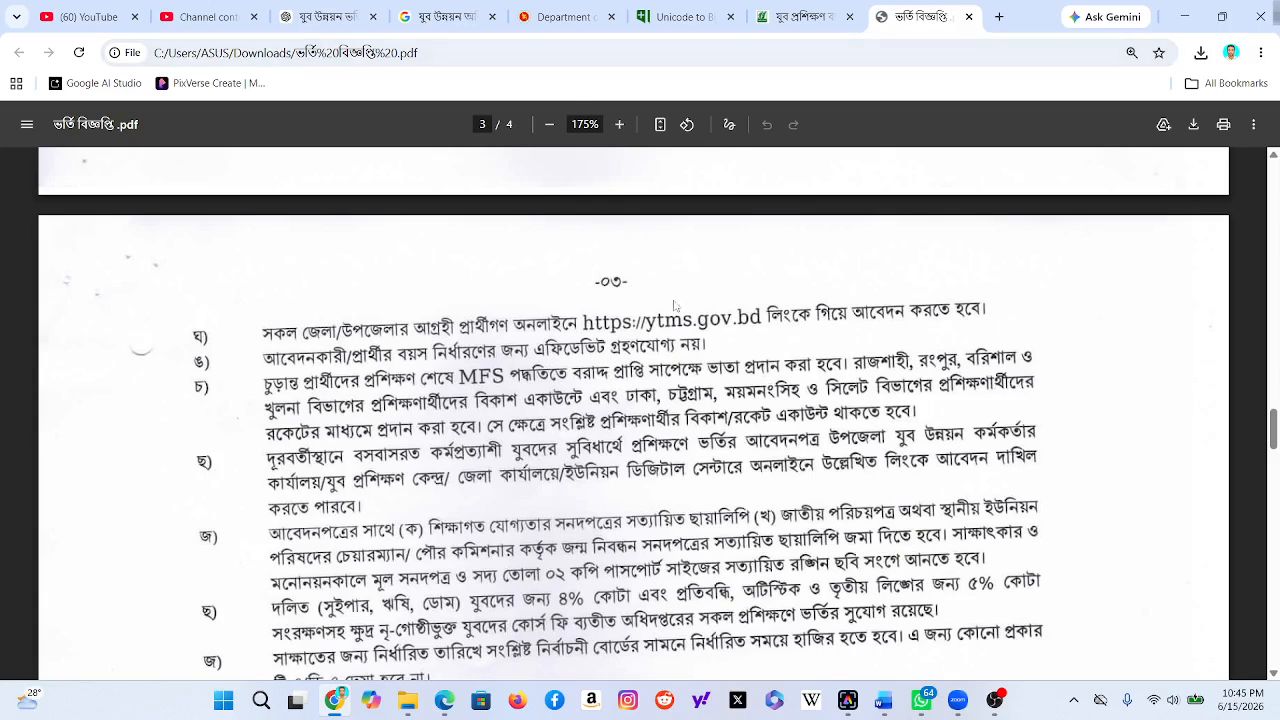
Switch to the Youth Training Management System site at ytms.gov.bd and open the online training application form (প্রশিক্ষণের আবেদন)
click(592, 322)
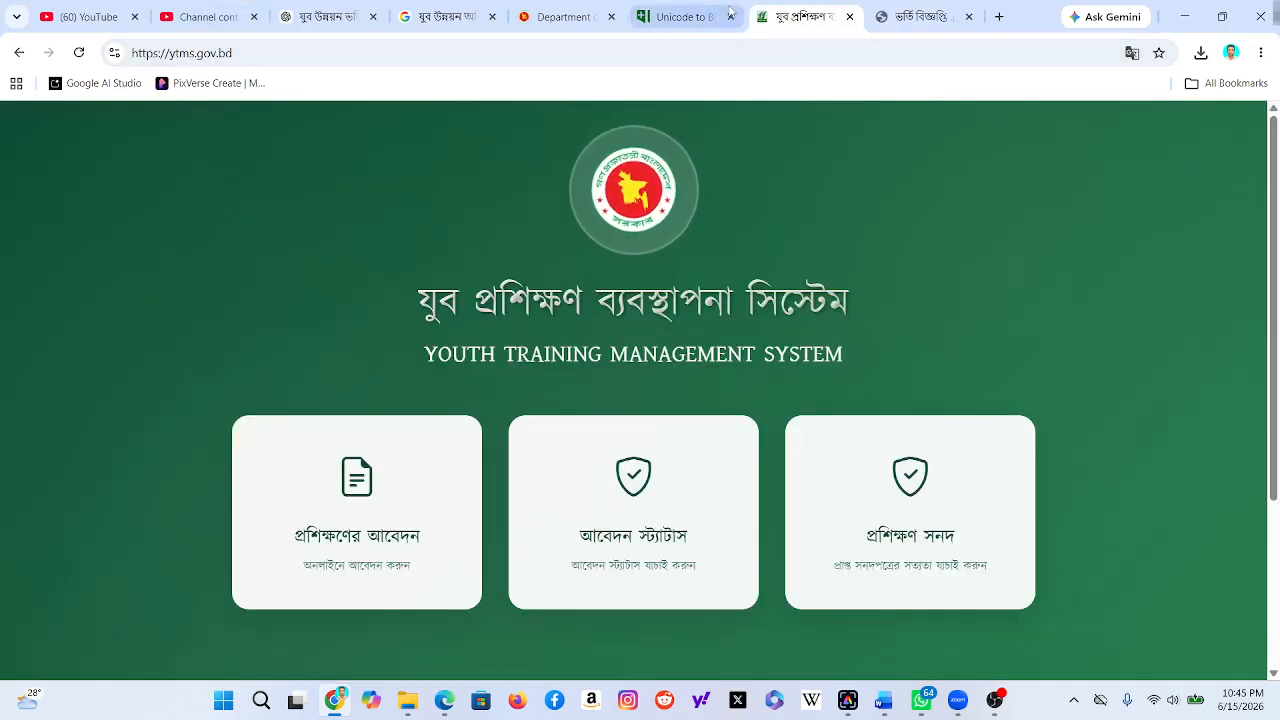
click(920, 16)
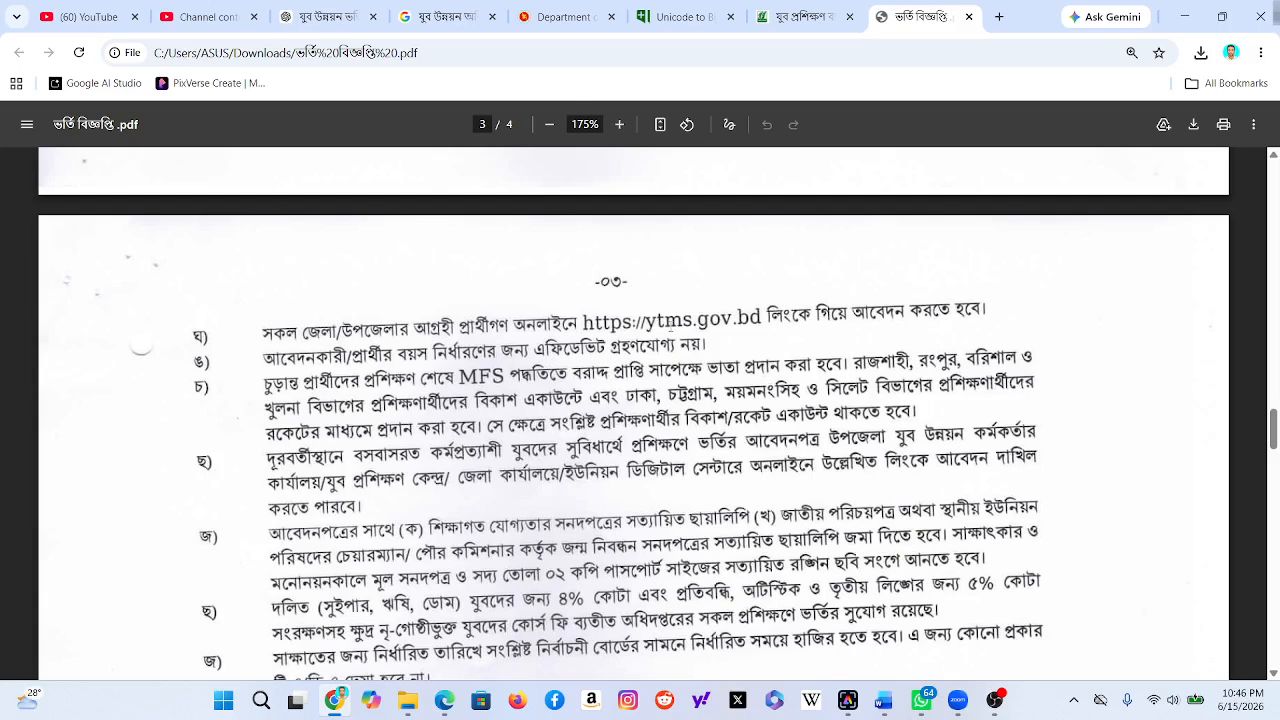
click(786, 17)
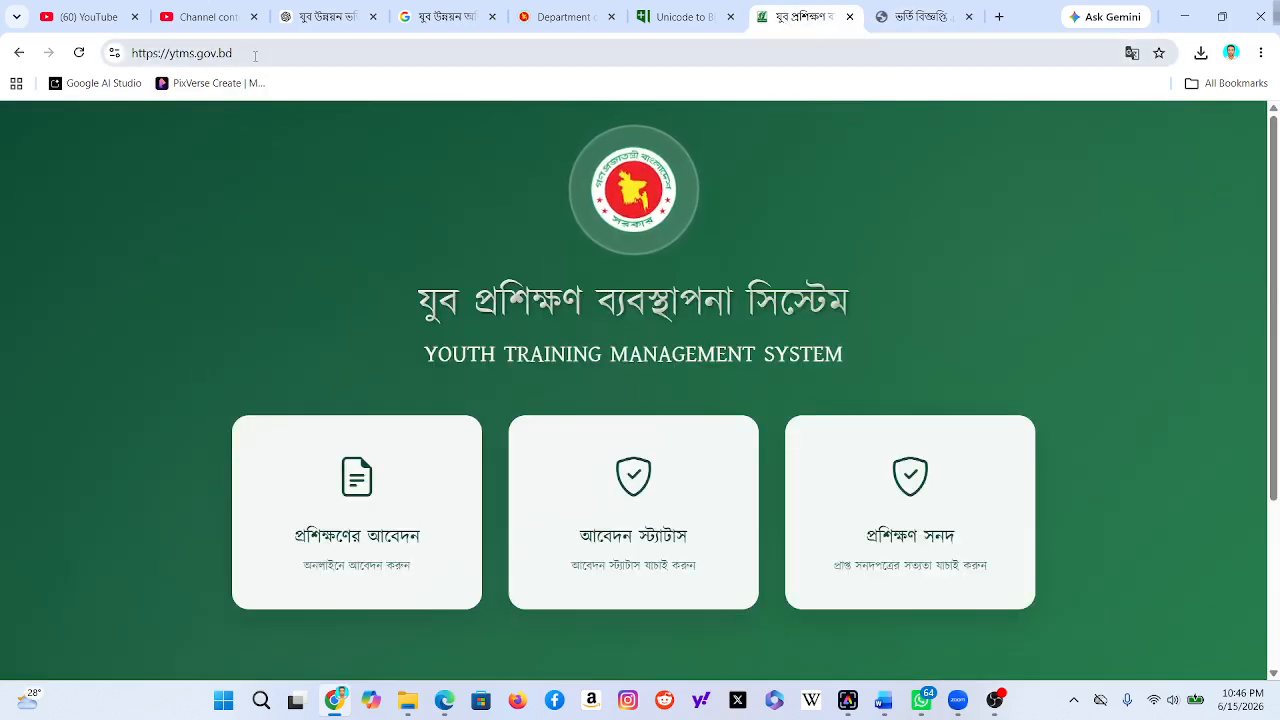
scroll(350, 305, down, 1)
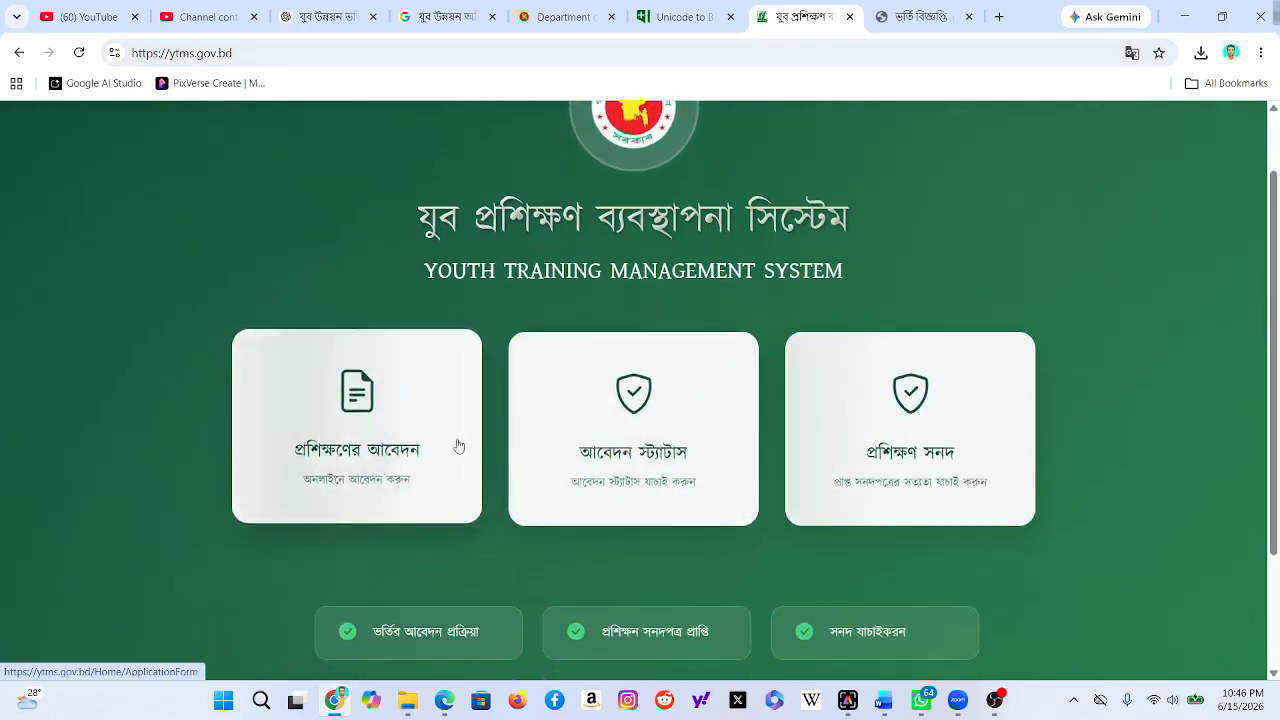
click(413, 437)
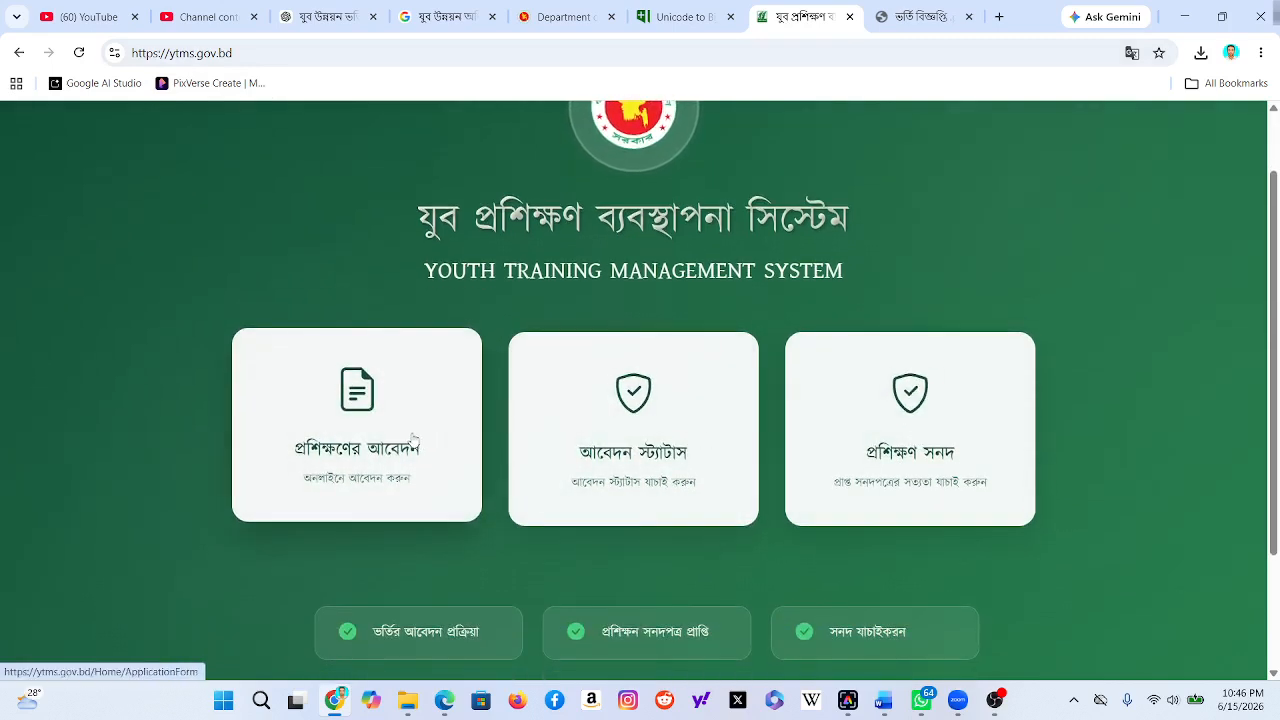
Choose ইলেকট্রনিক্স as the course name in the admission application form
scroll(415, 437, down, 1)
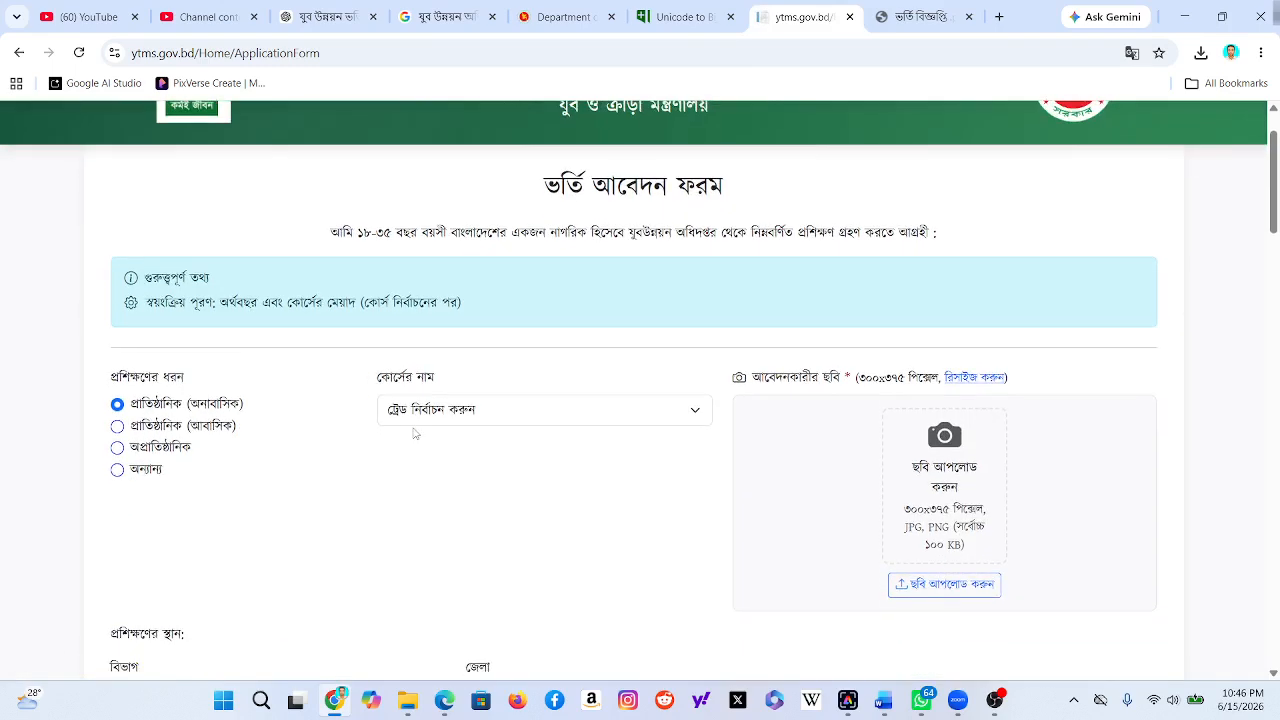
scroll(329, 430, down, 1)
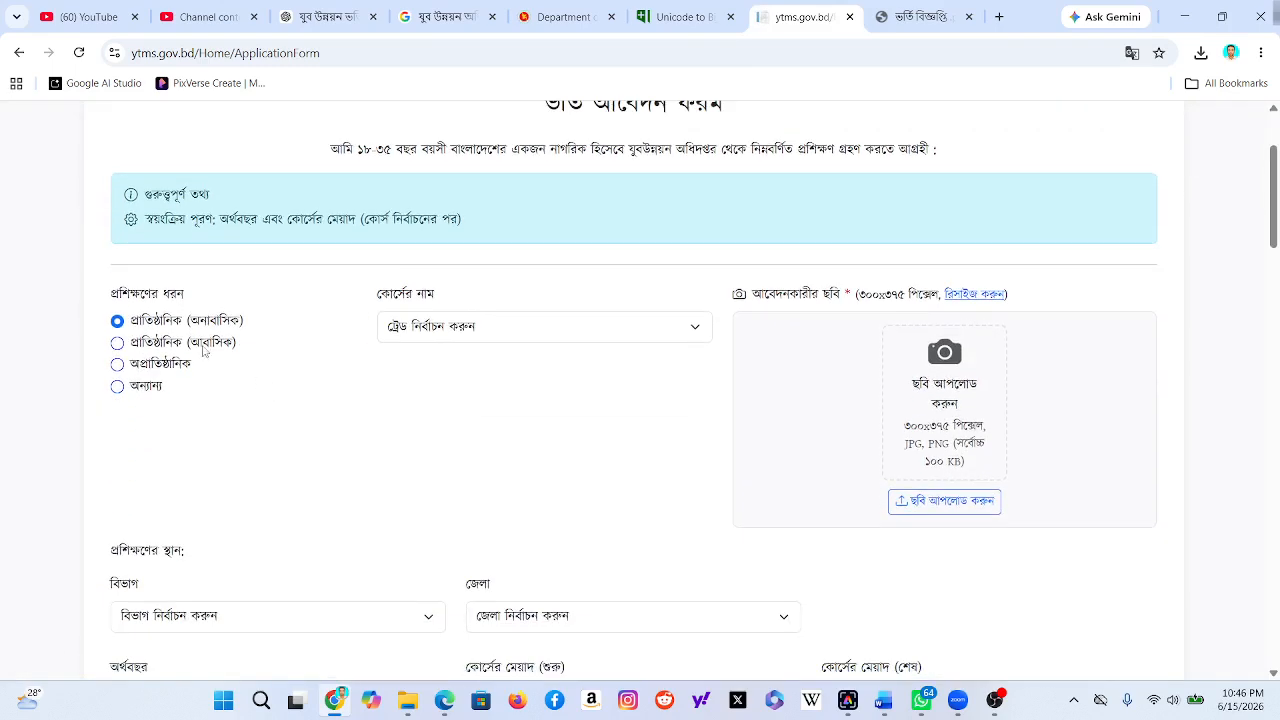
click(508, 327)
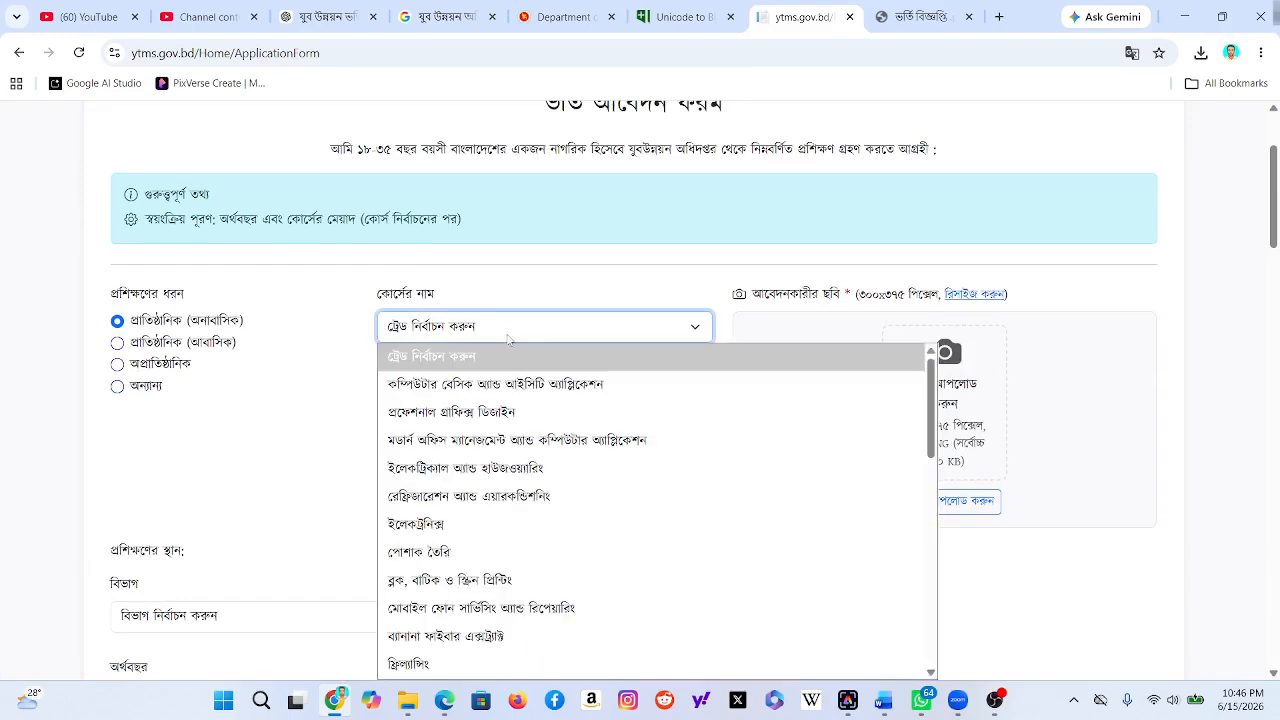
click(491, 523)
scroll(589, 455, down, 2)
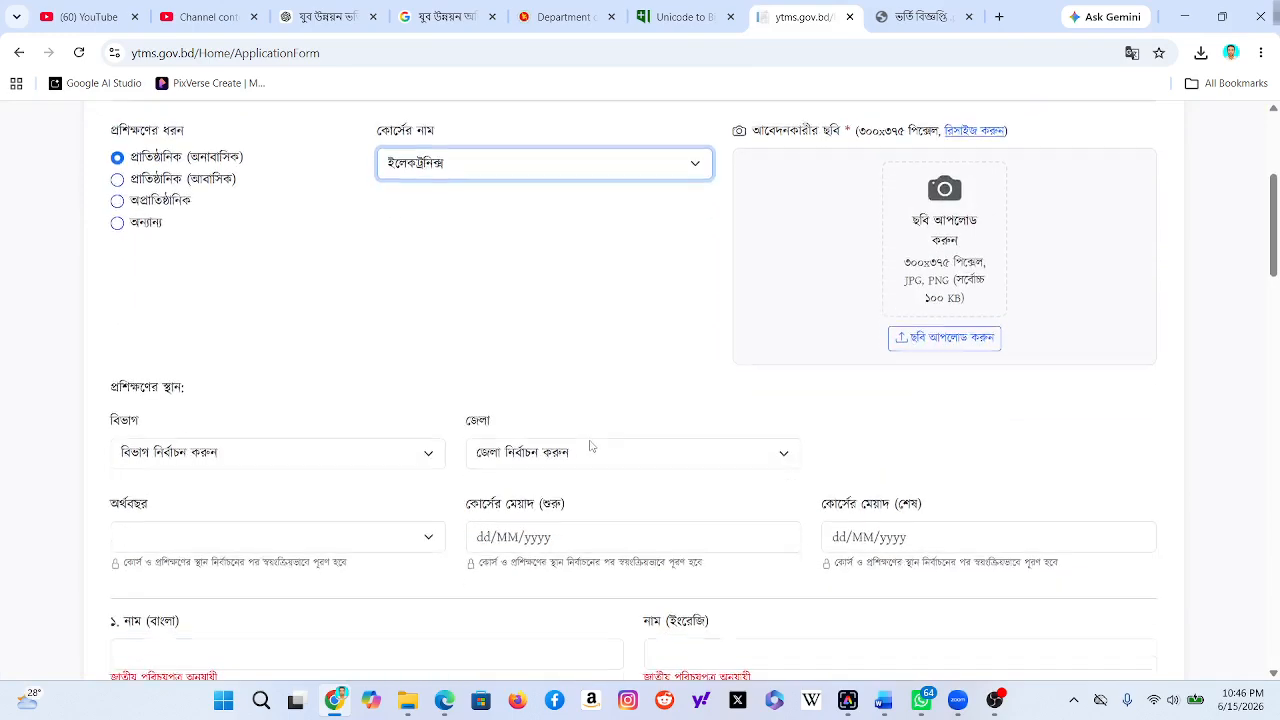
Set the training location to division খুলনা and district সাতক্ষীরা
click(323, 461)
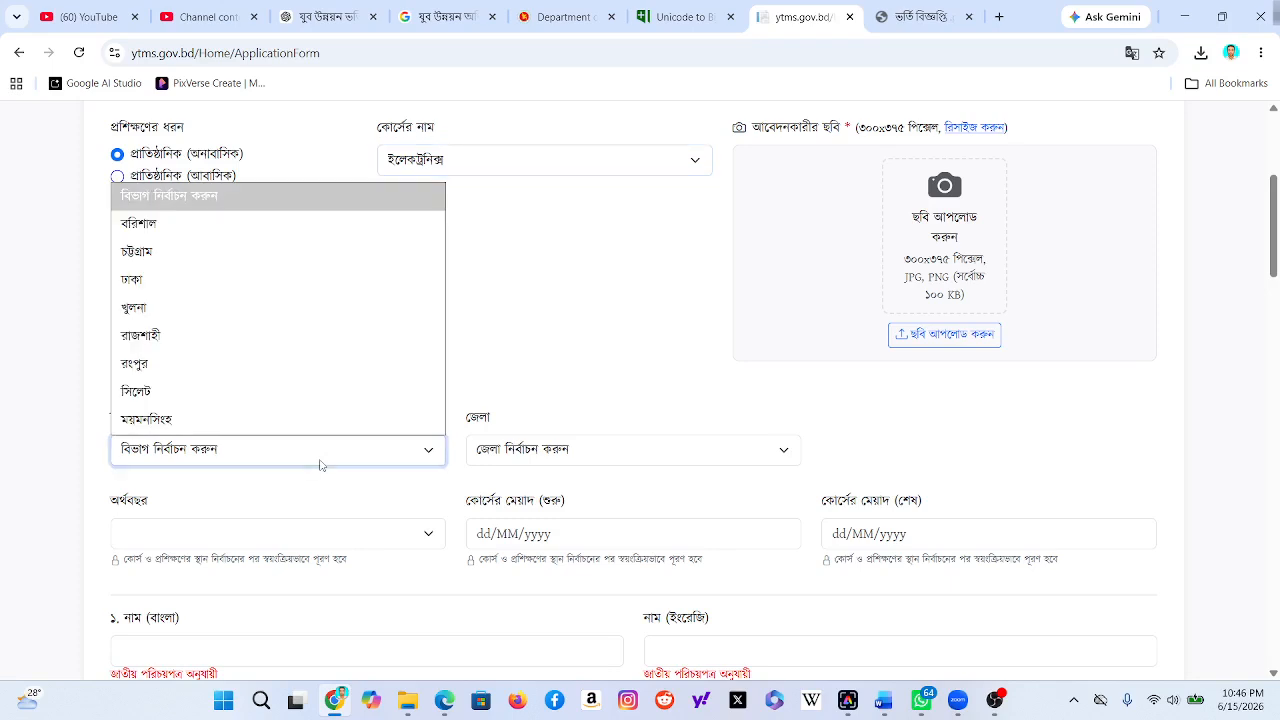
click(306, 308)
click(676, 455)
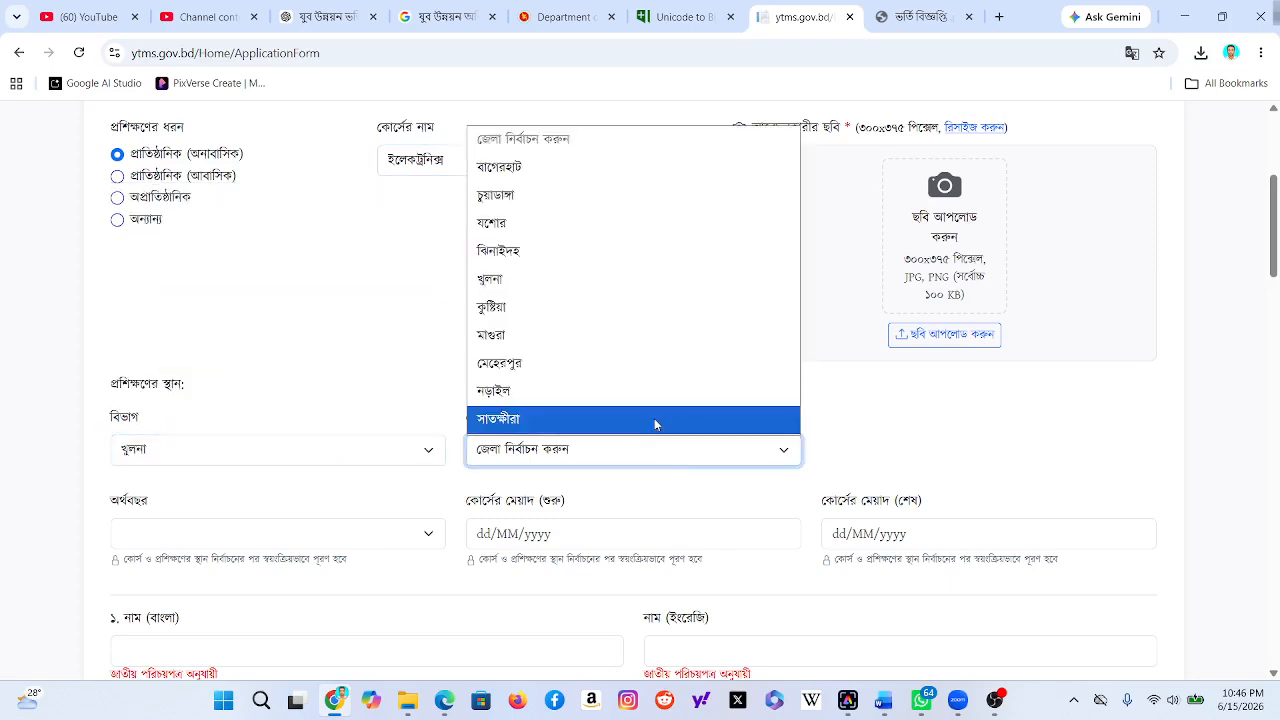
click(654, 418)
Fill in the applicant's name in the Bangla and English name fields using the saved autofill entry
scroll(654, 420, down, 1)
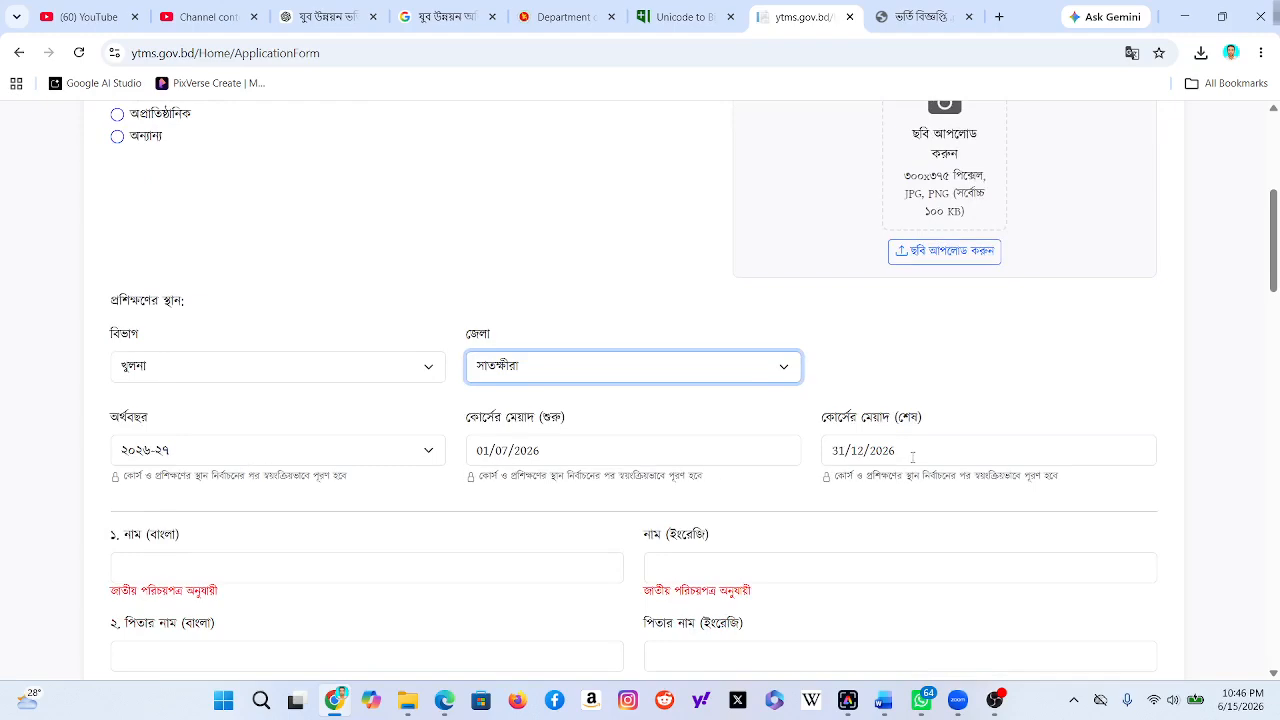
scroll(896, 445, down, 3)
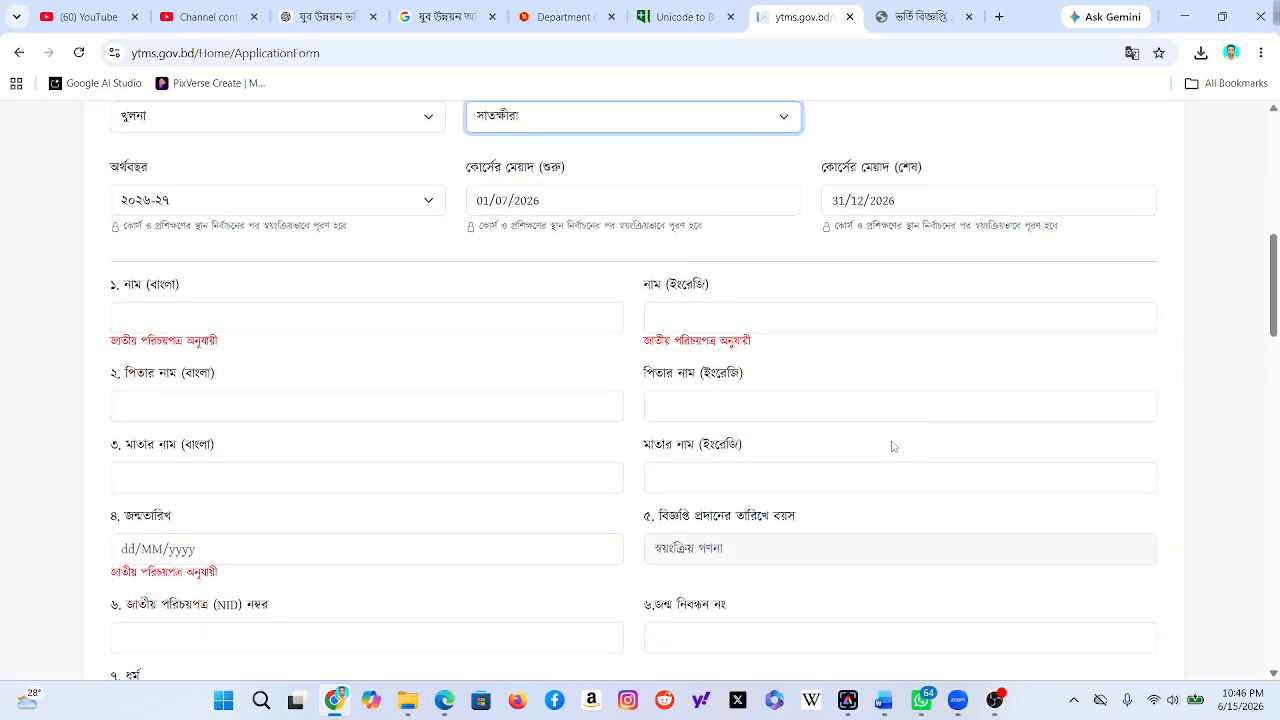
click(279, 318)
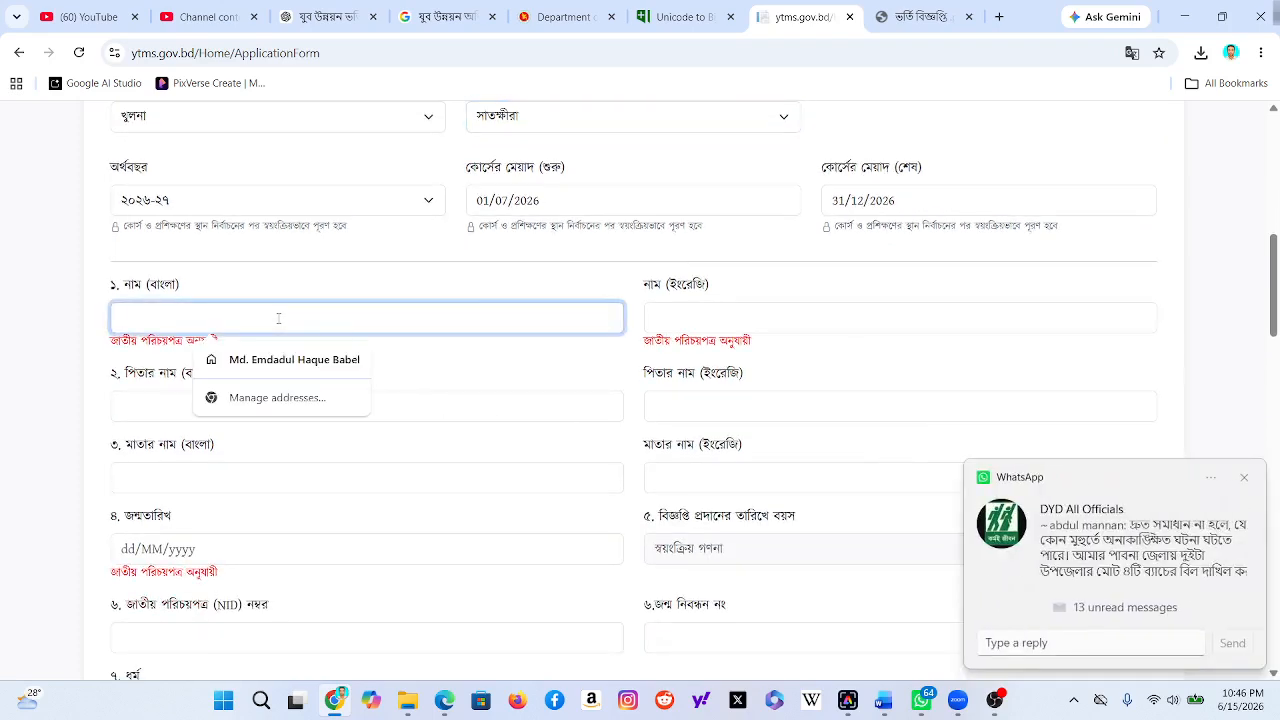
click(295, 368)
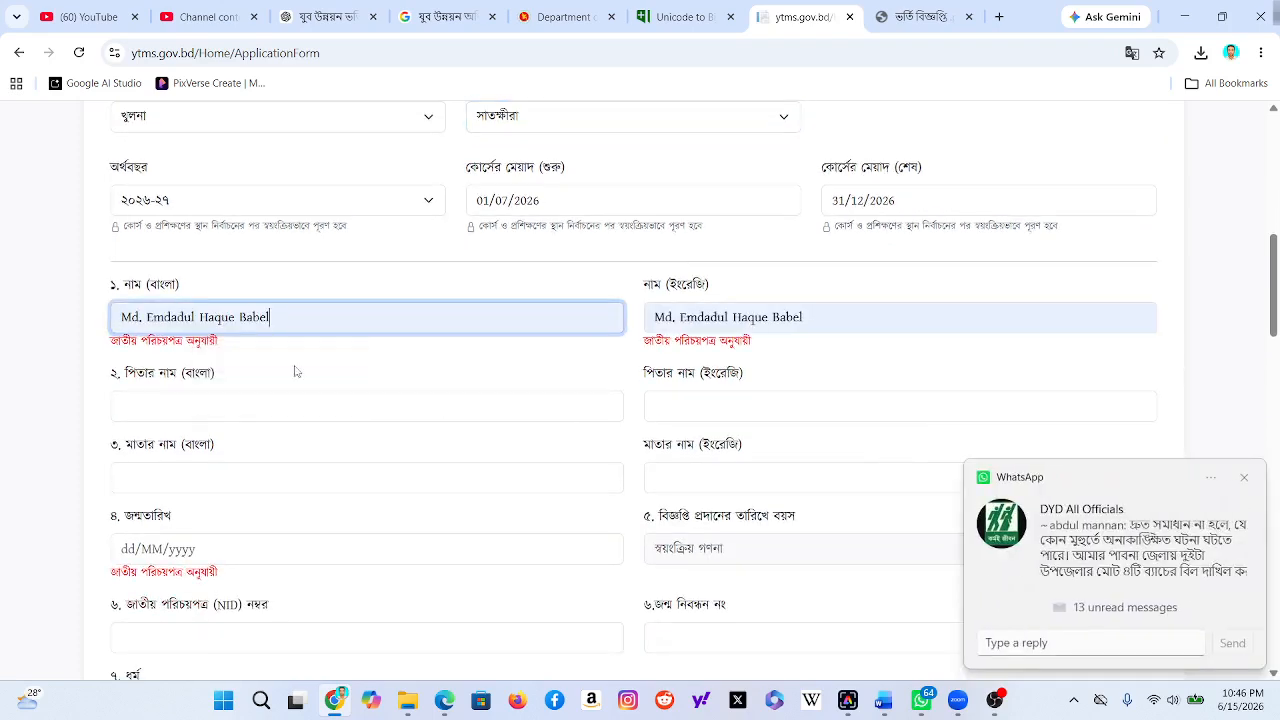
click(249, 405)
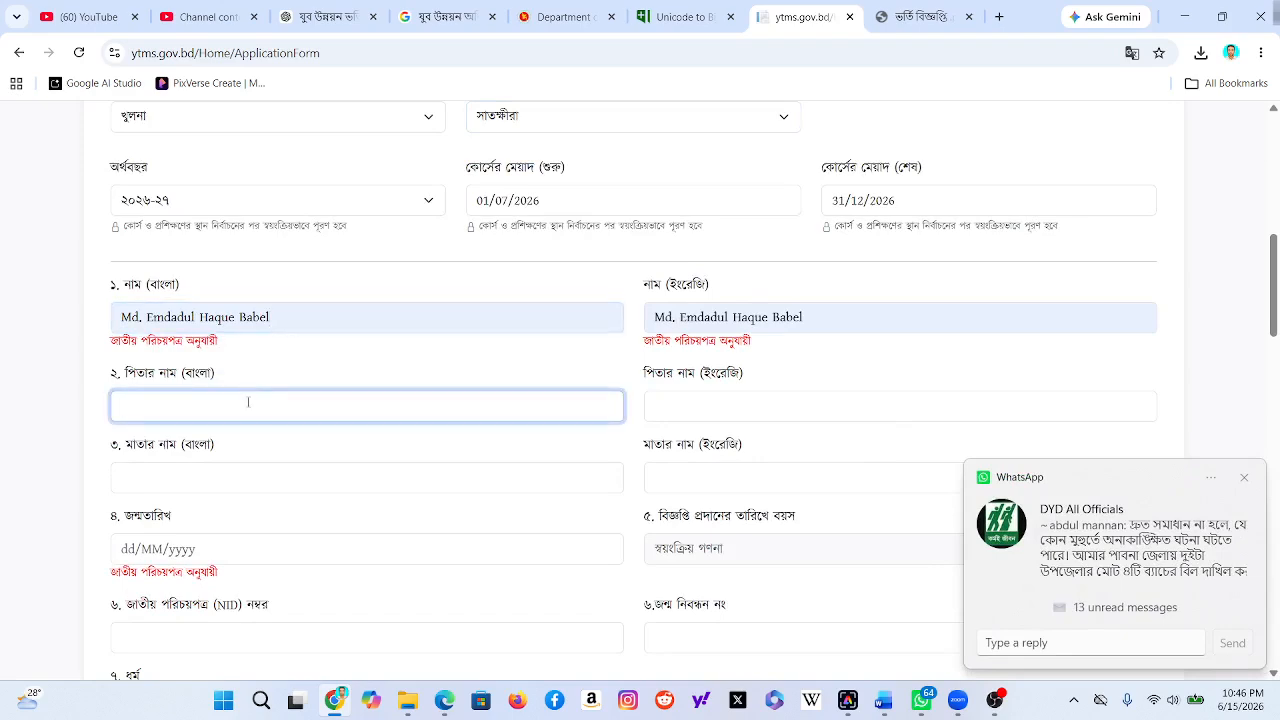
click(228, 474)
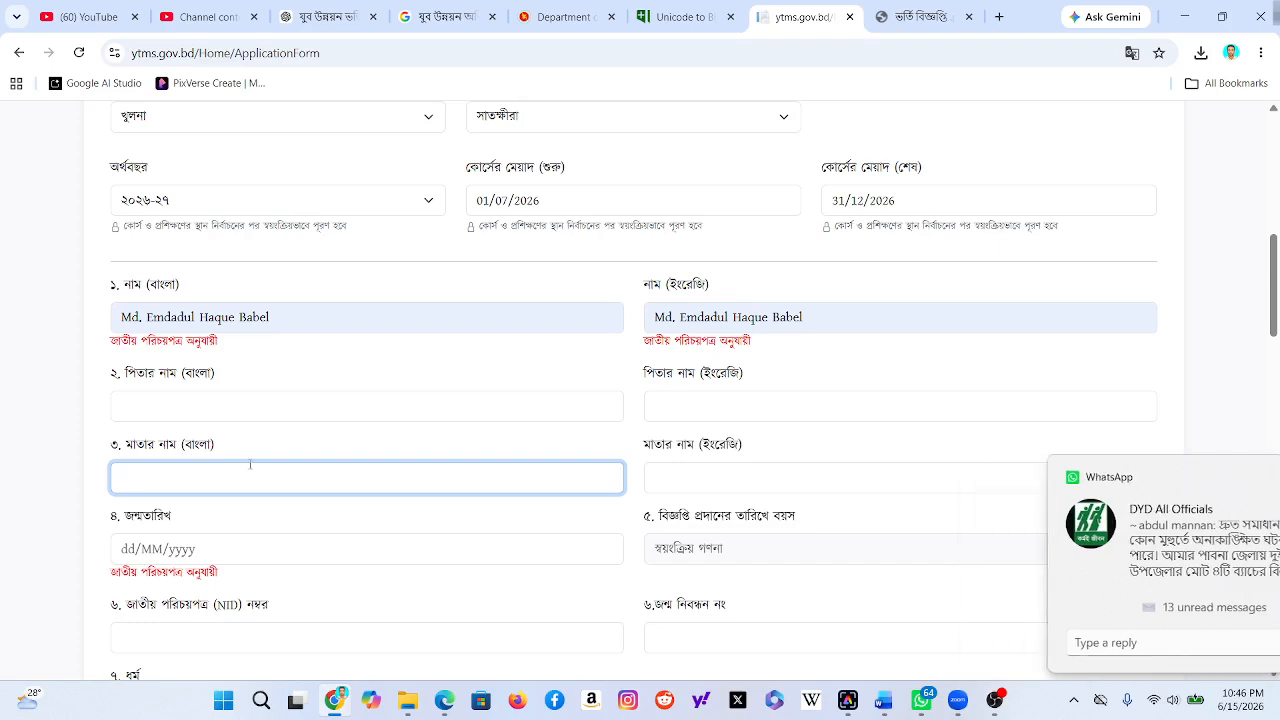
scroll(250, 460, down, 2)
click(241, 385)
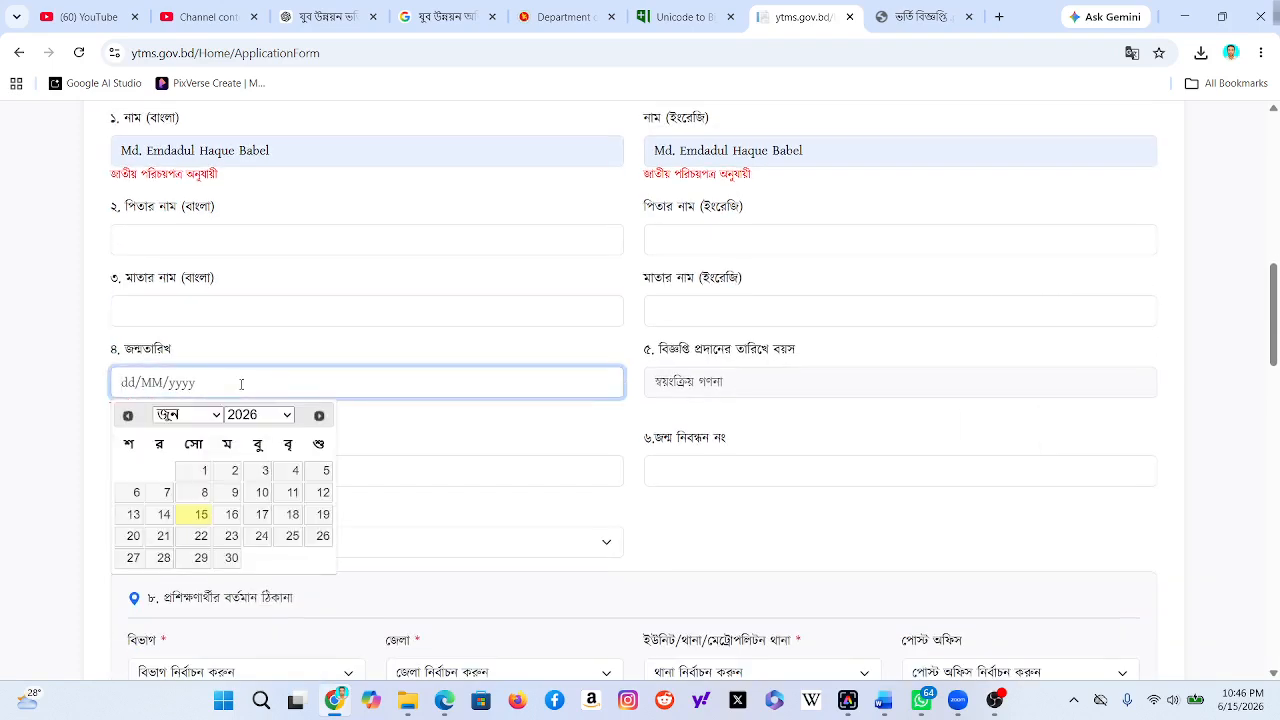
click(531, 346)
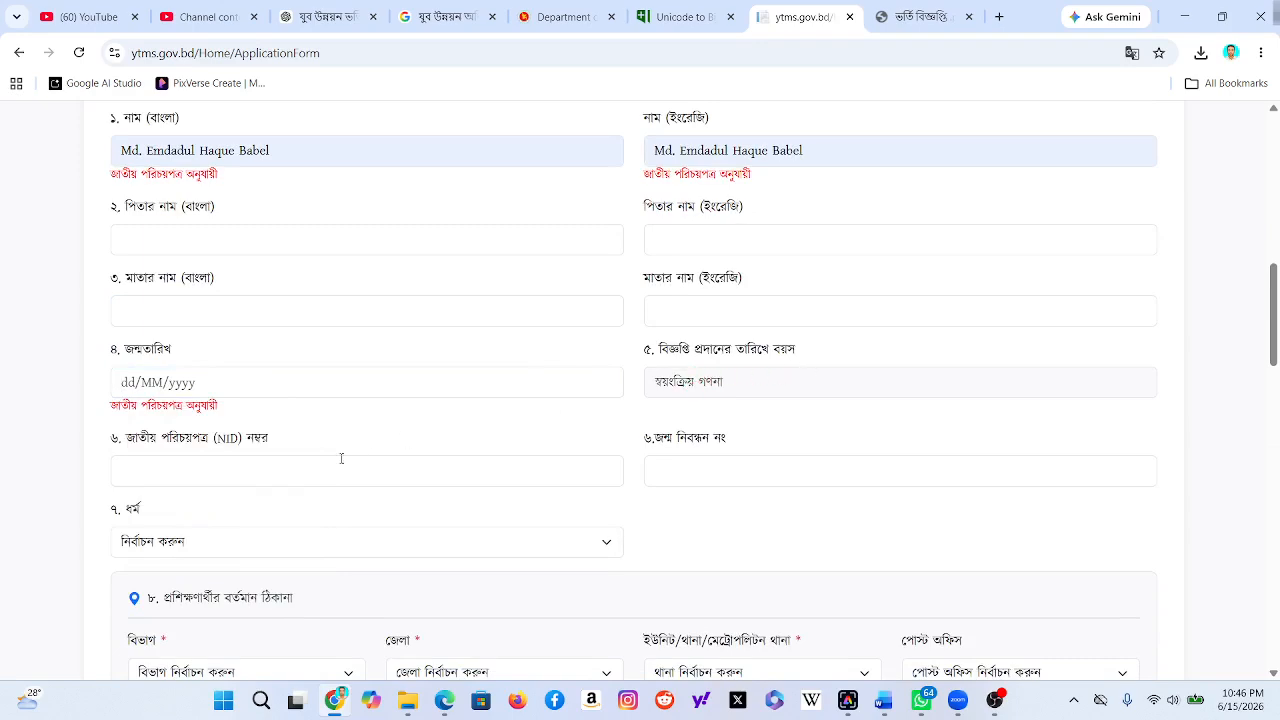
click(676, 472)
Choose ইসলাম as the applicant's religion
scroll(676, 470, down, 2)
click(280, 385)
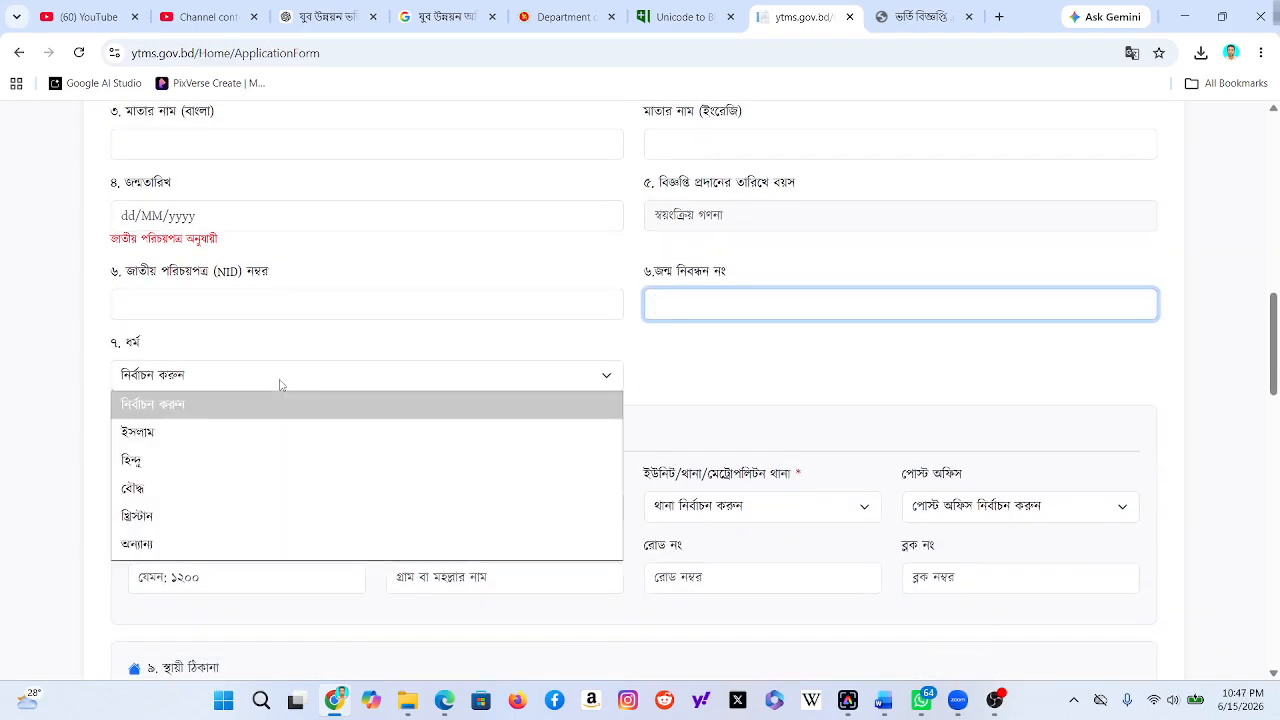
click(258, 433)
Set the applicant's current address to division খুলনা, district সাতক্ষীরা and thana সাতক্ষীরা সদর
scroll(293, 420, down, 1)
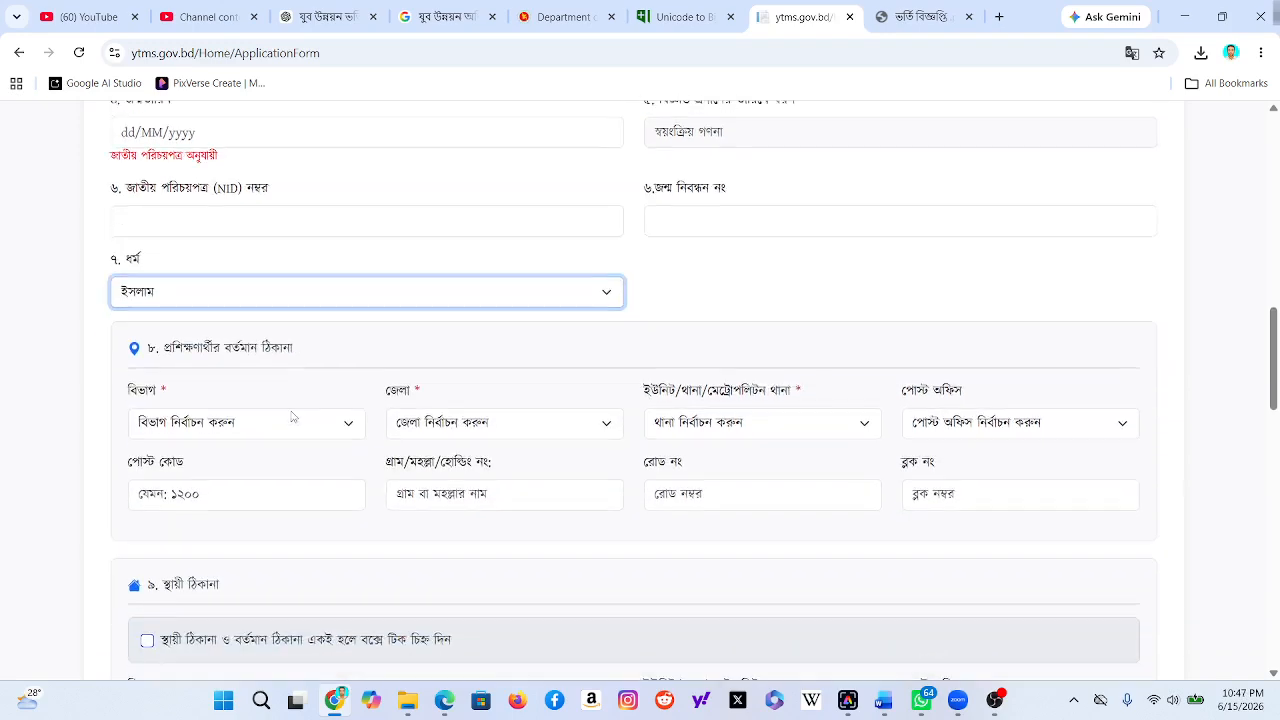
scroll(290, 410, down, 1)
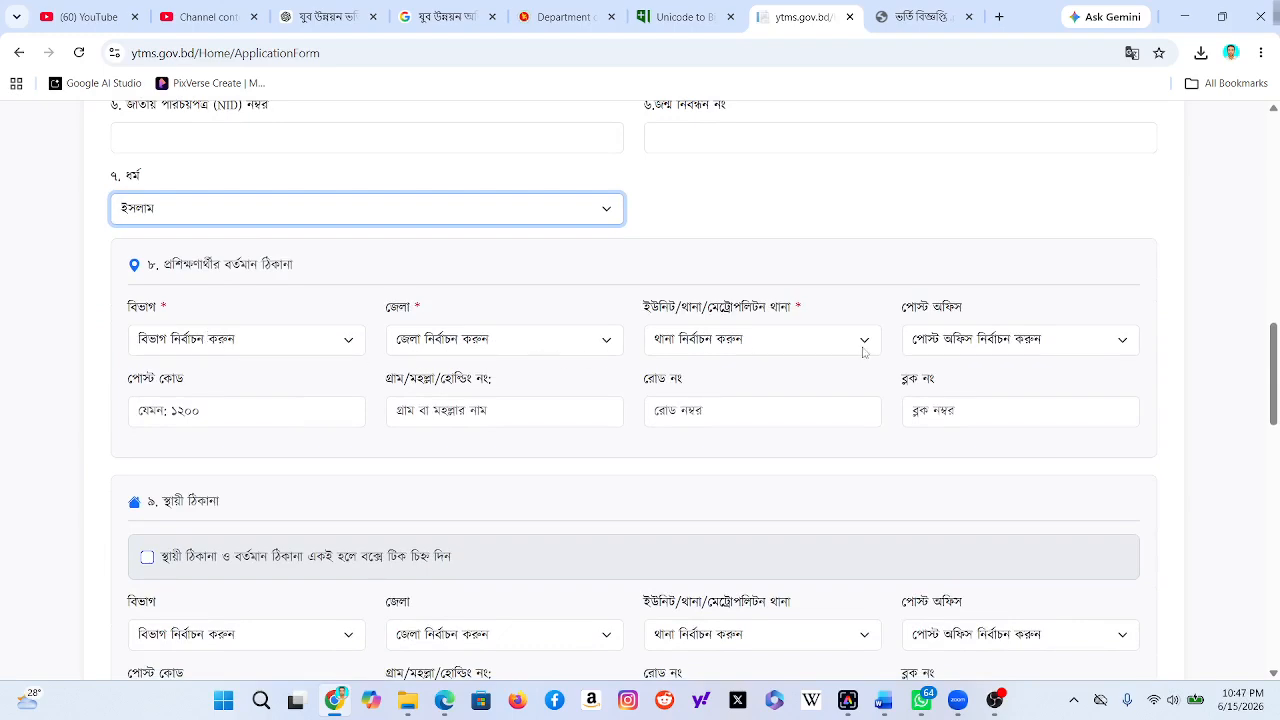
click(280, 340)
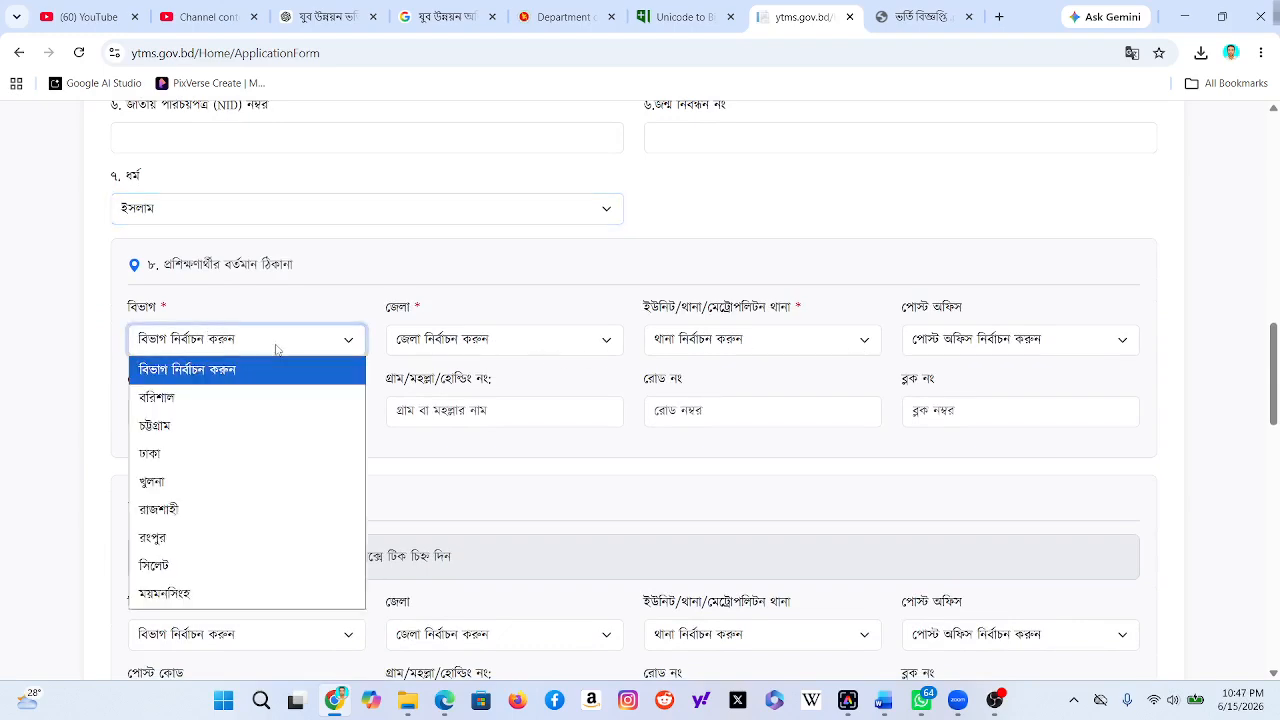
click(234, 481)
click(443, 346)
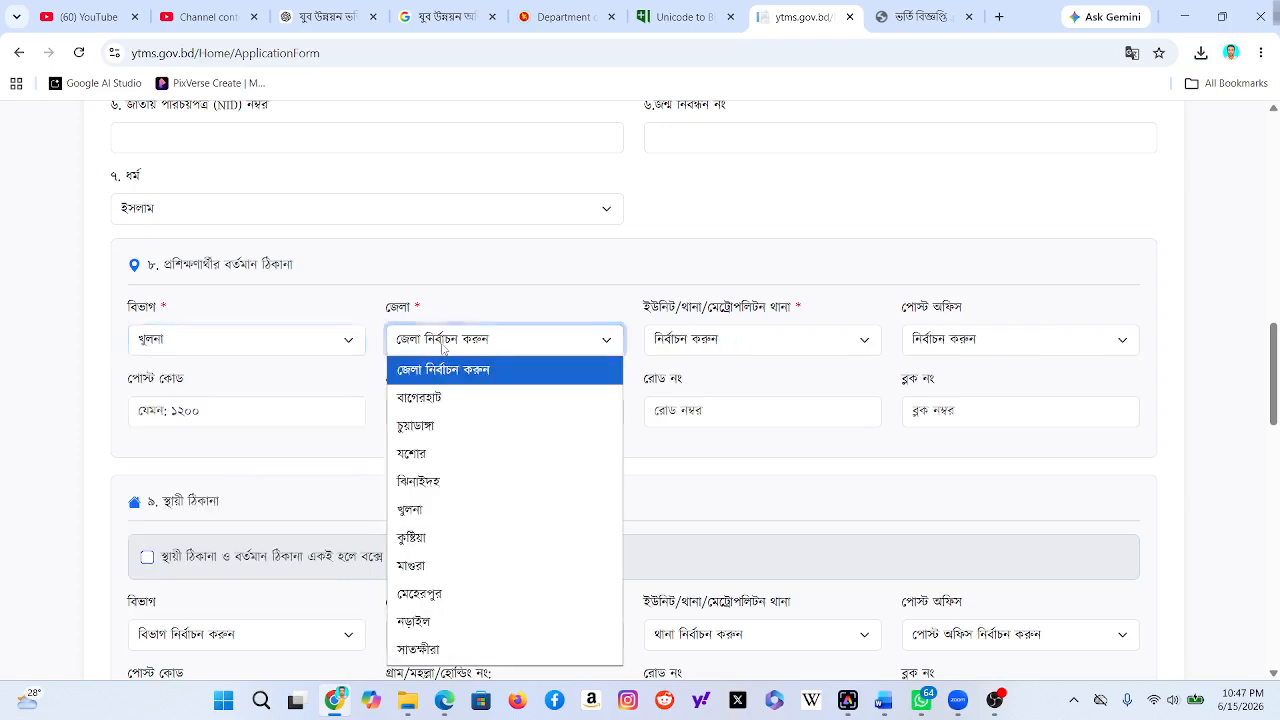
click(449, 648)
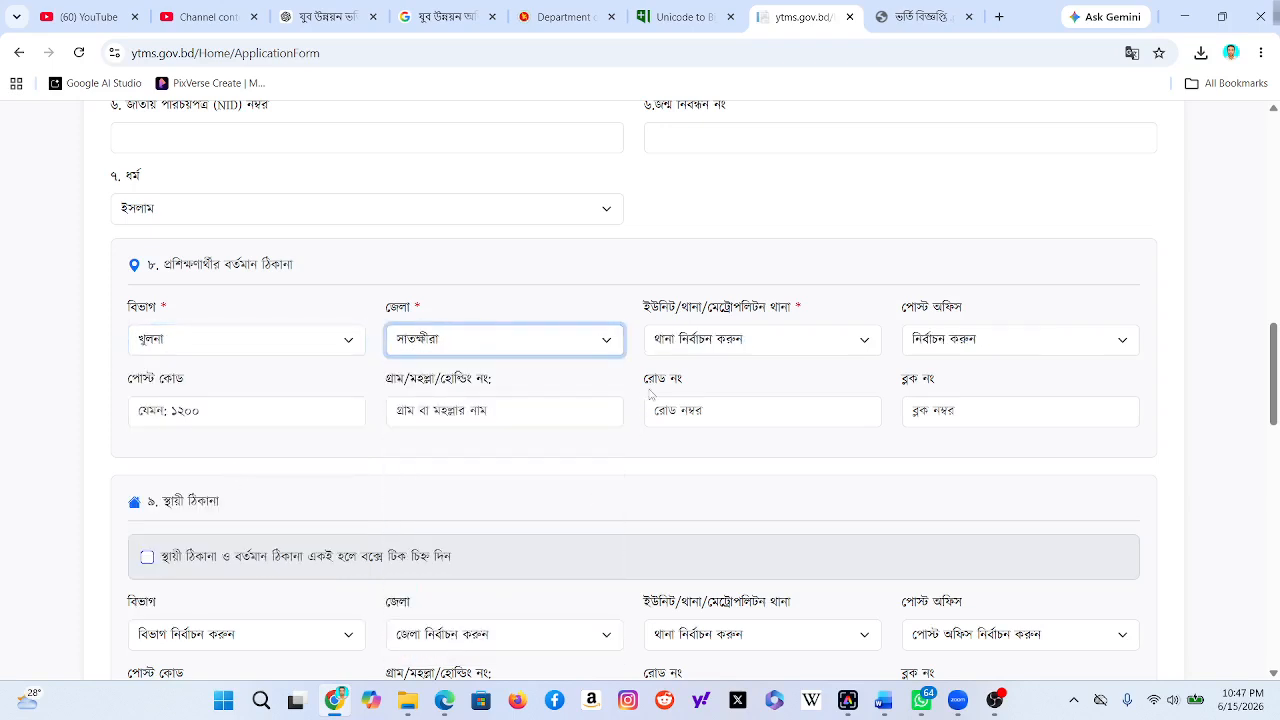
click(692, 345)
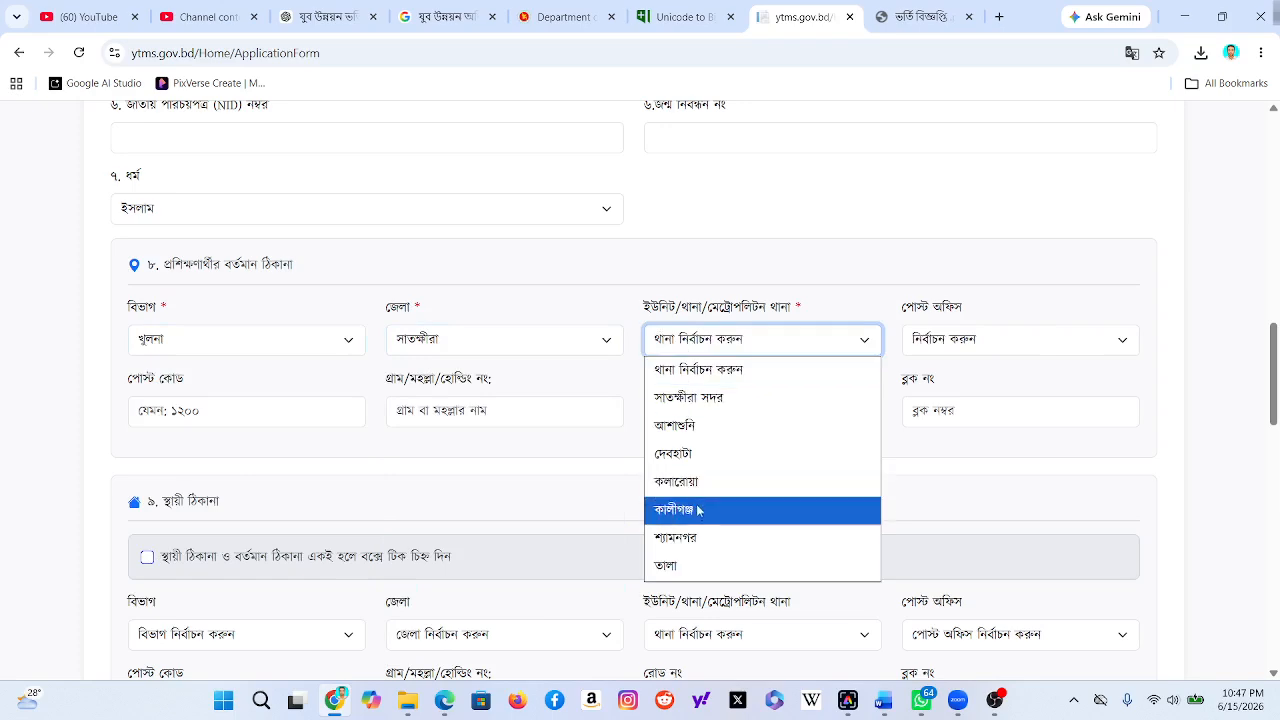
click(705, 398)
Choose the applicant's post office for the current address, replacing the first selection with the option directly below it
click(1007, 343)
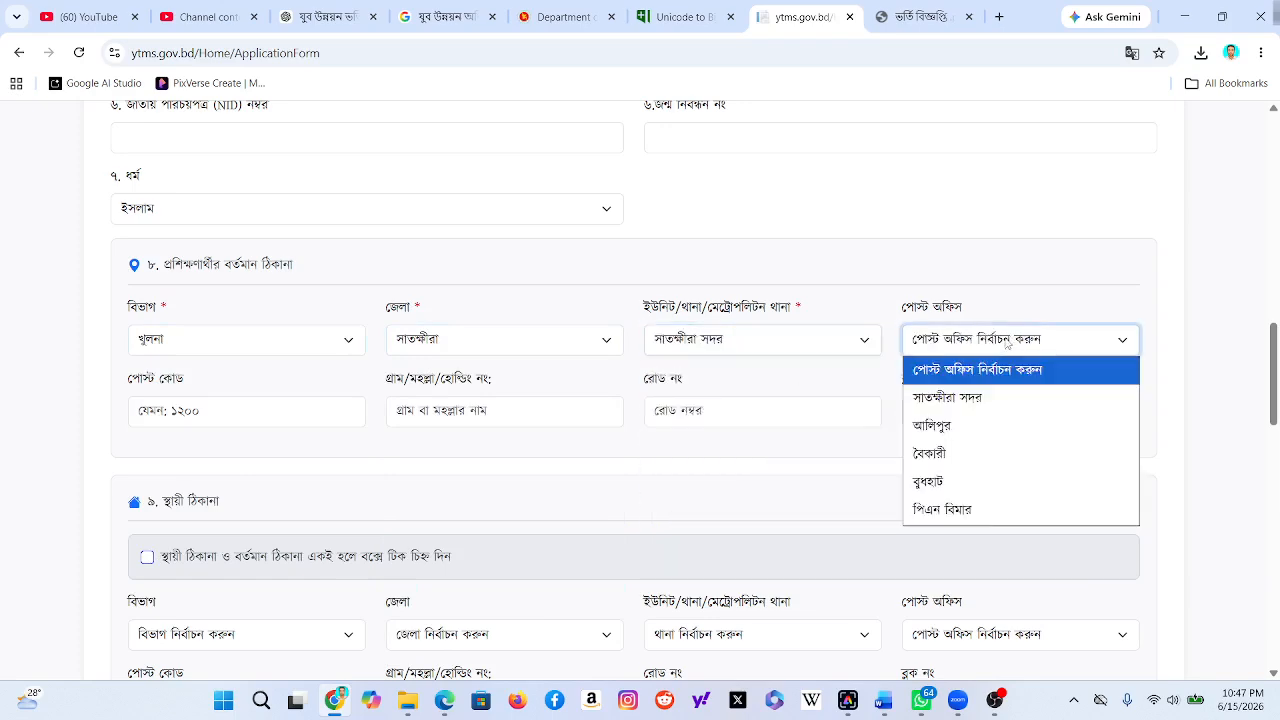
click(966, 400)
click(938, 338)
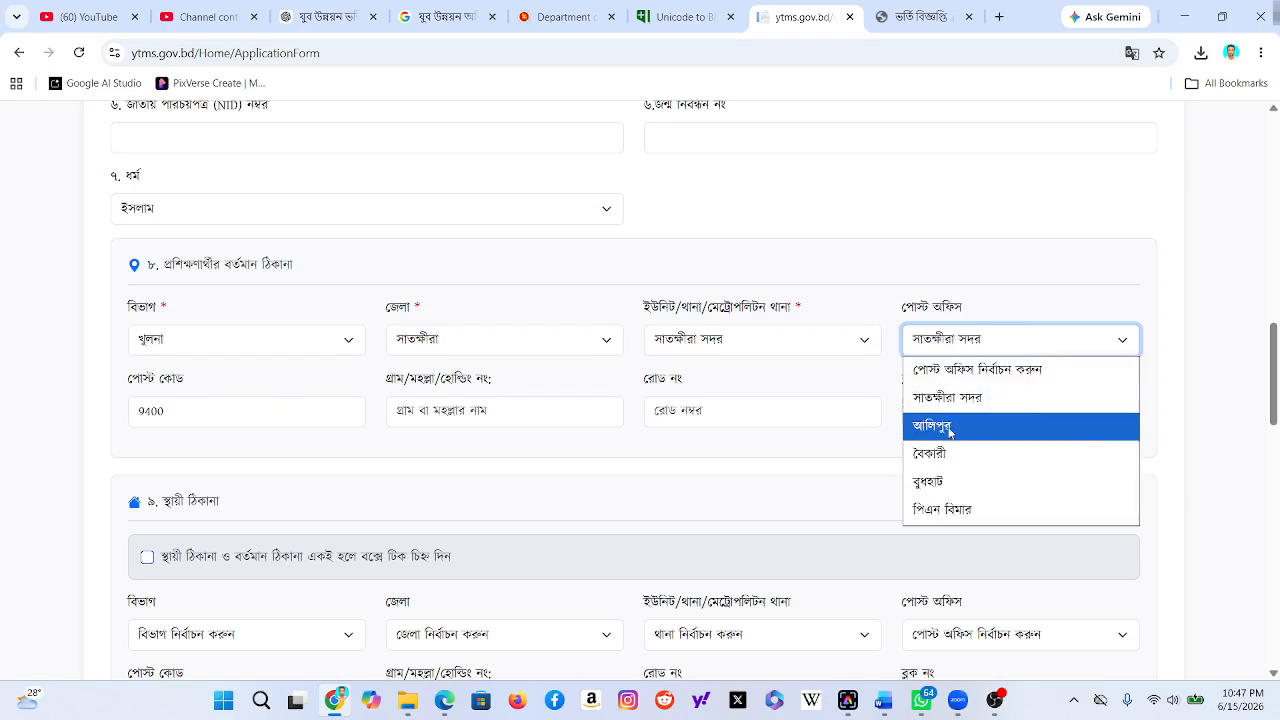
click(950, 430)
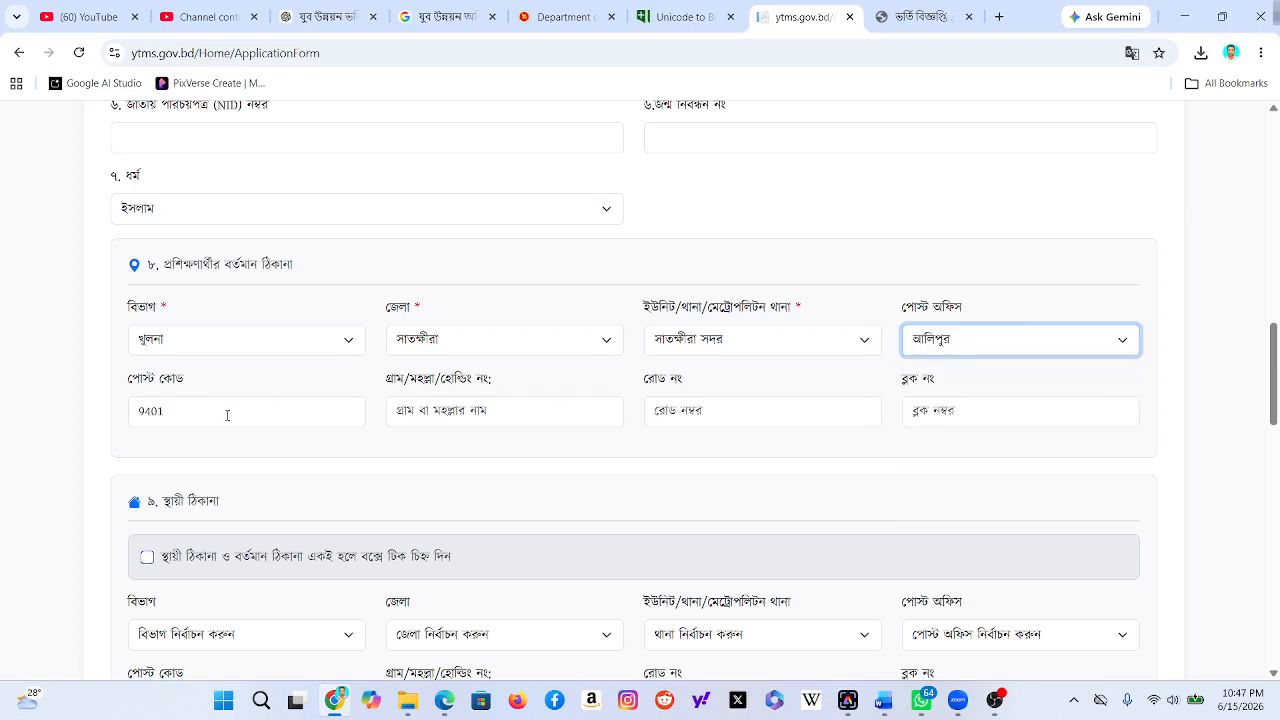
click(397, 411)
click(706, 411)
click(962, 400)
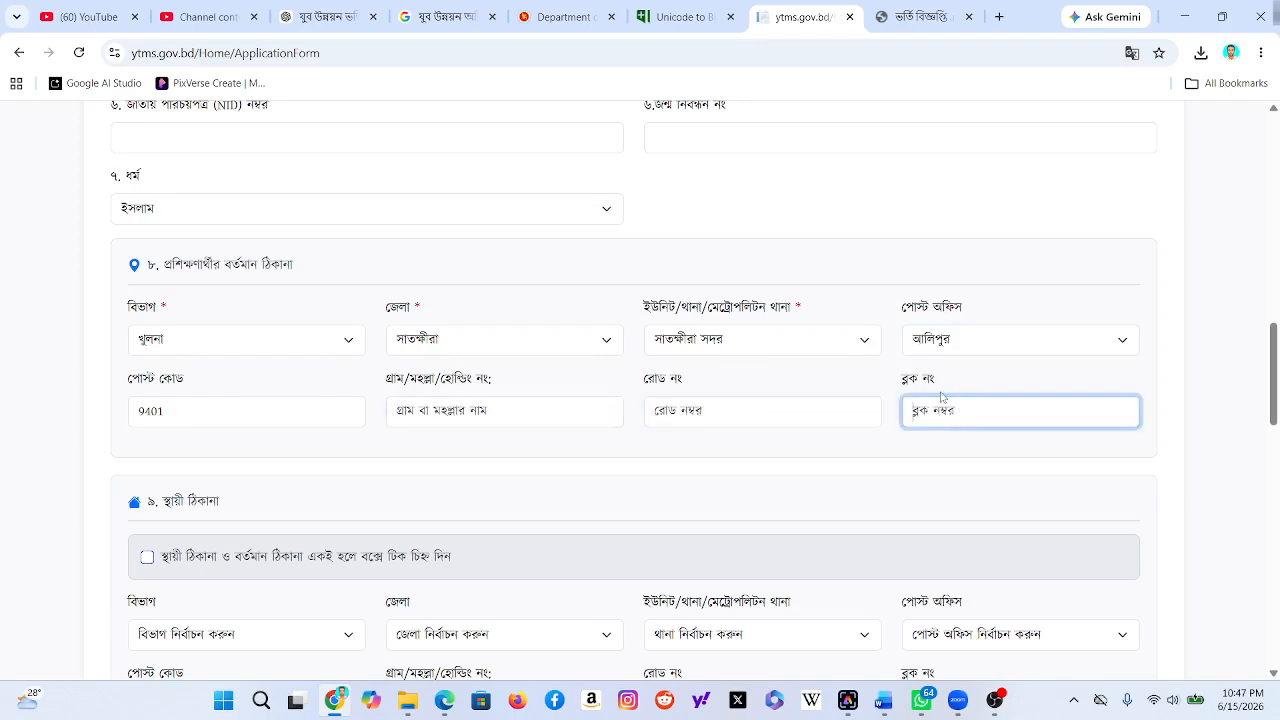
Mark the permanent address as the same as the current address
scroll(905, 303, down, 3)
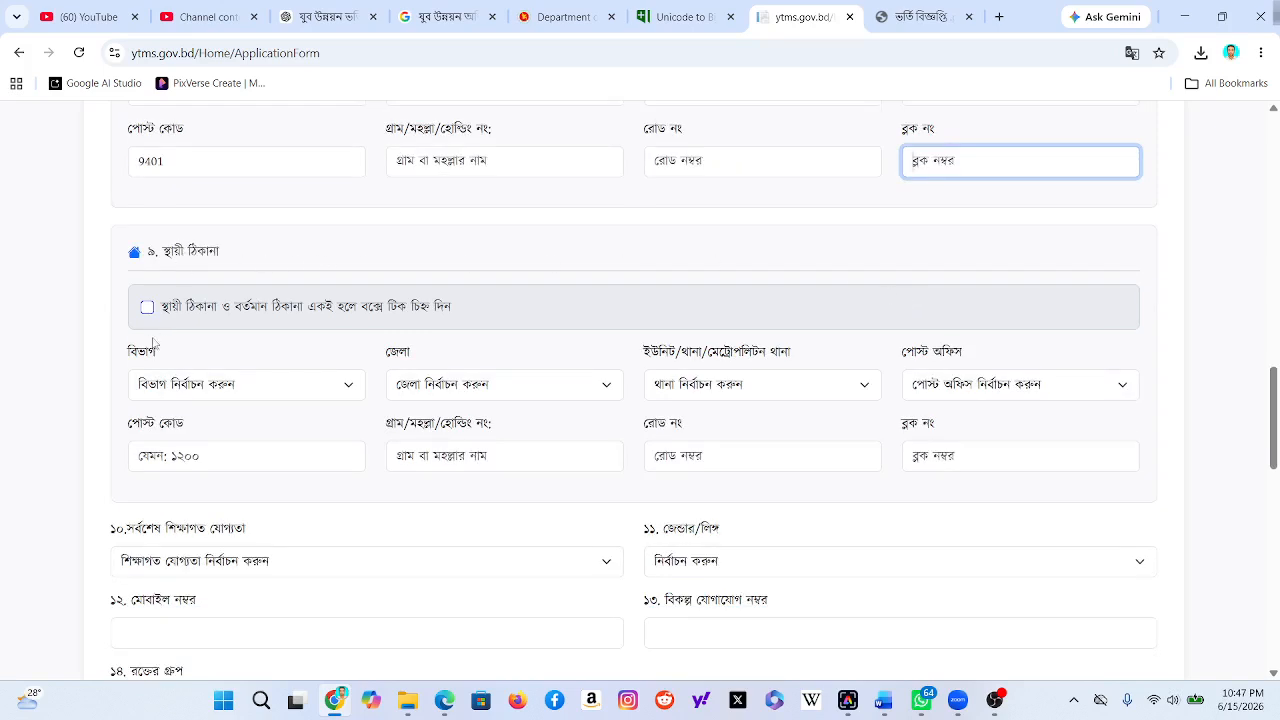
click(146, 309)
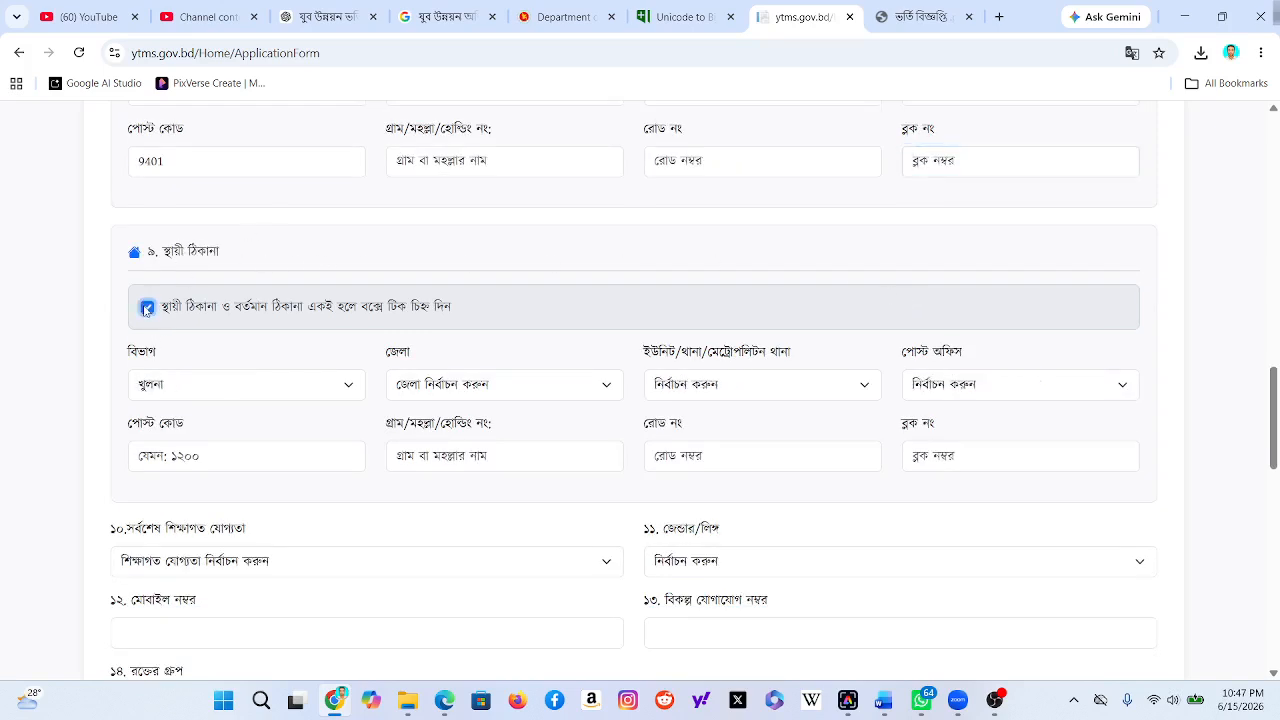
scroll(185, 293, down, 3)
Set the latest educational qualification to স্নাতক/সমমান and the gender to পুরুষ
click(203, 312)
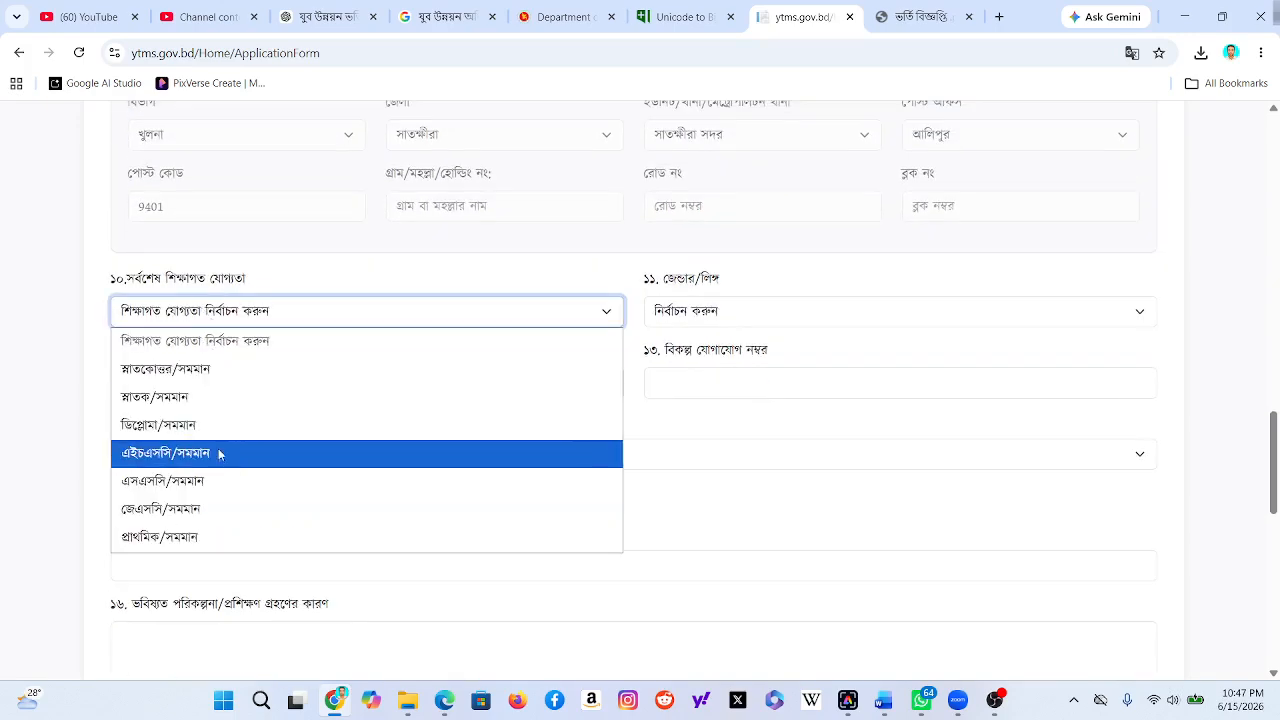
click(234, 397)
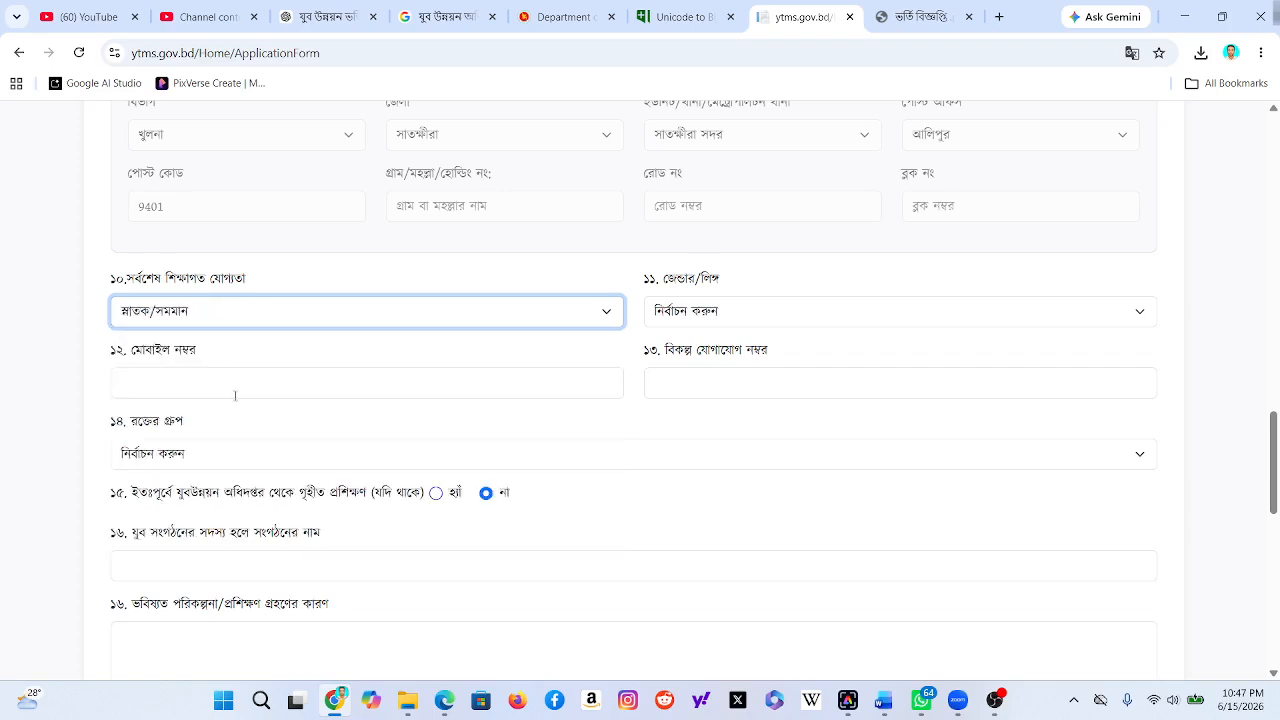
click(690, 316)
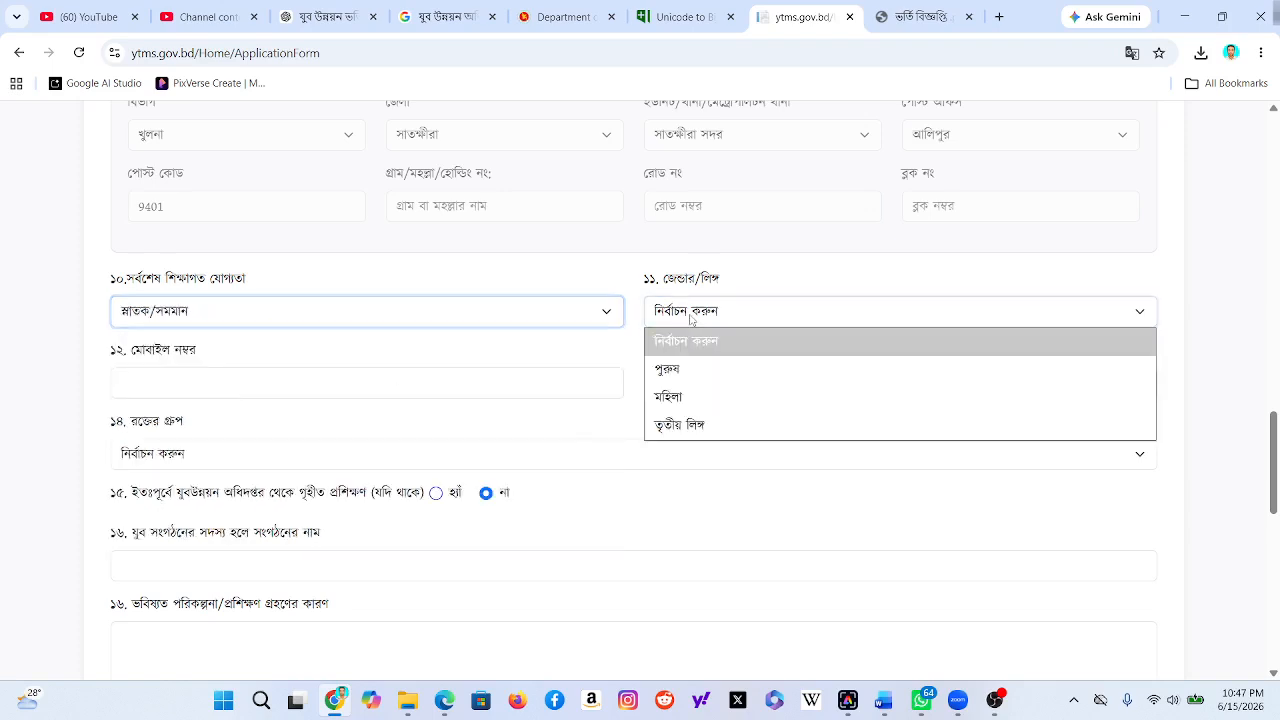
click(697, 368)
click(337, 375)
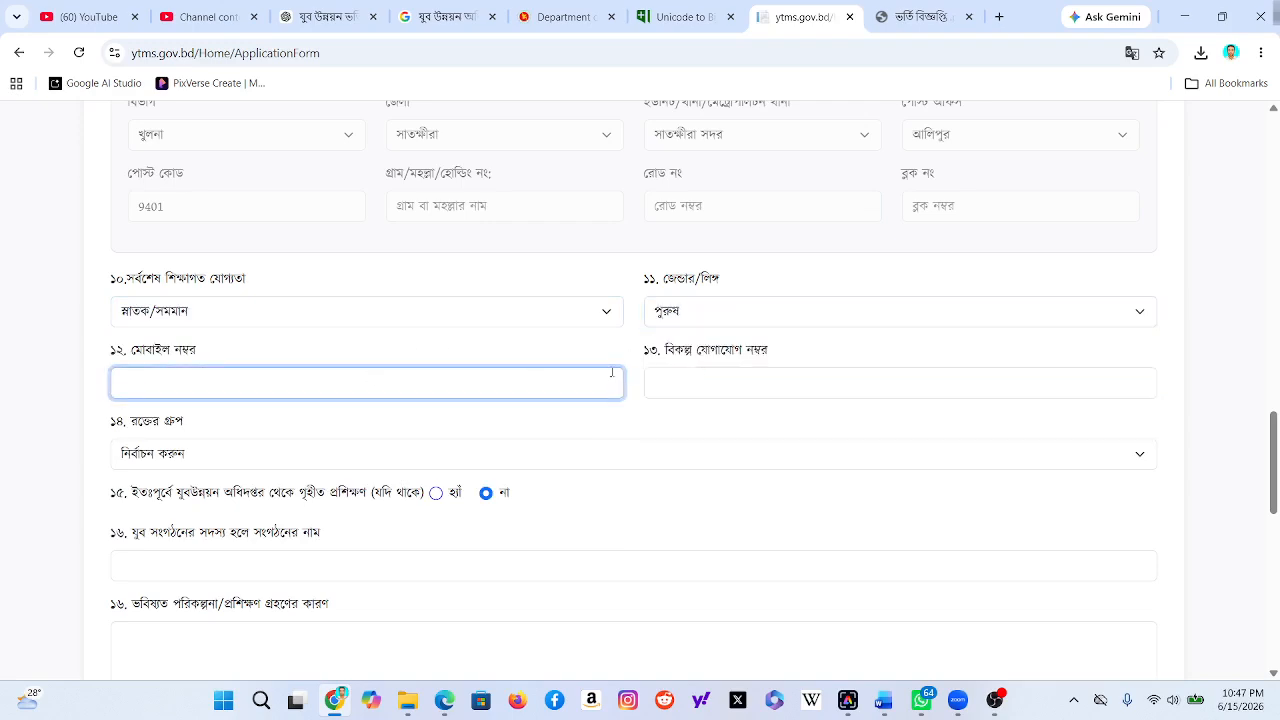
click(665, 376)
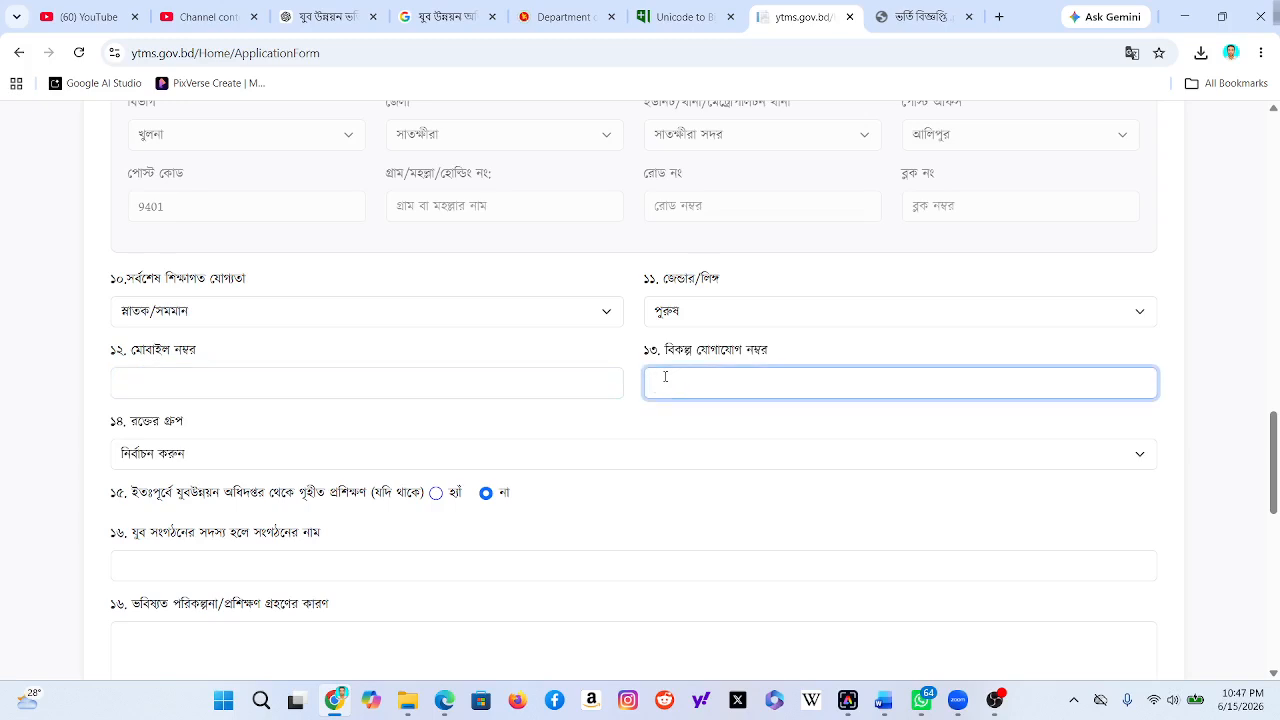
Choose ও পজিটিভ as the blood group, and replace it with এ নেগেটিভ
click(166, 453)
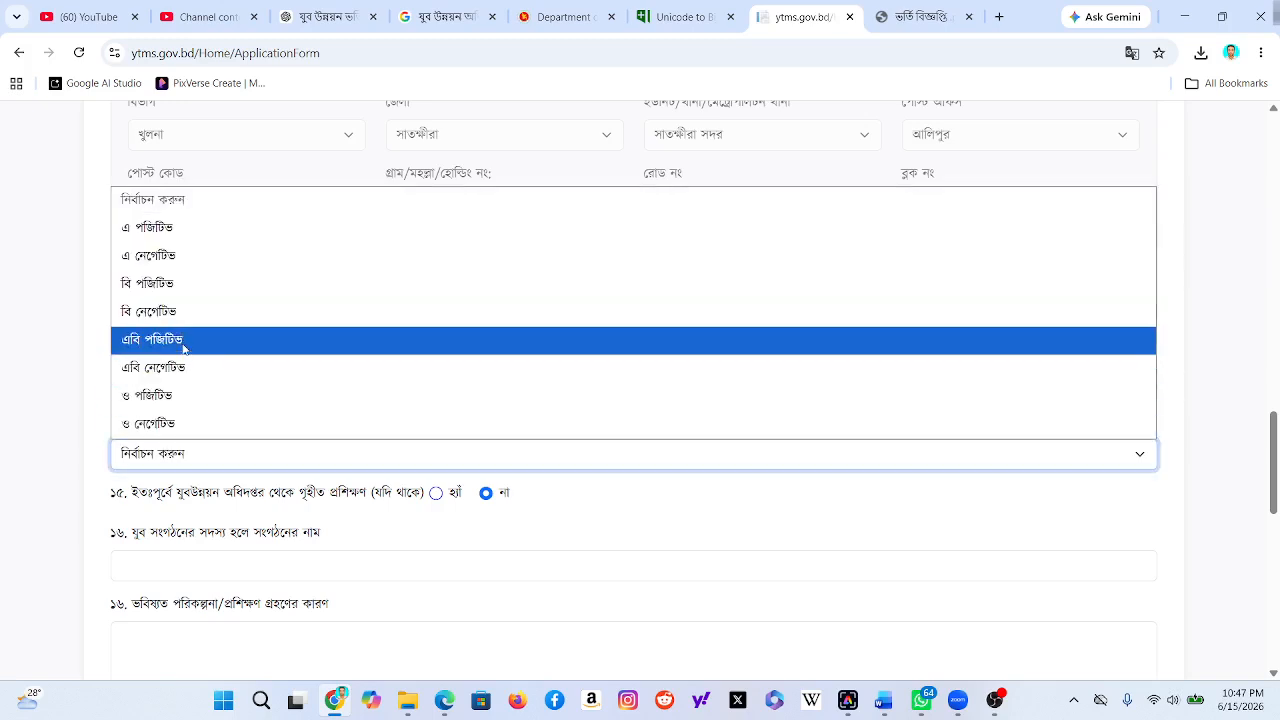
click(186, 396)
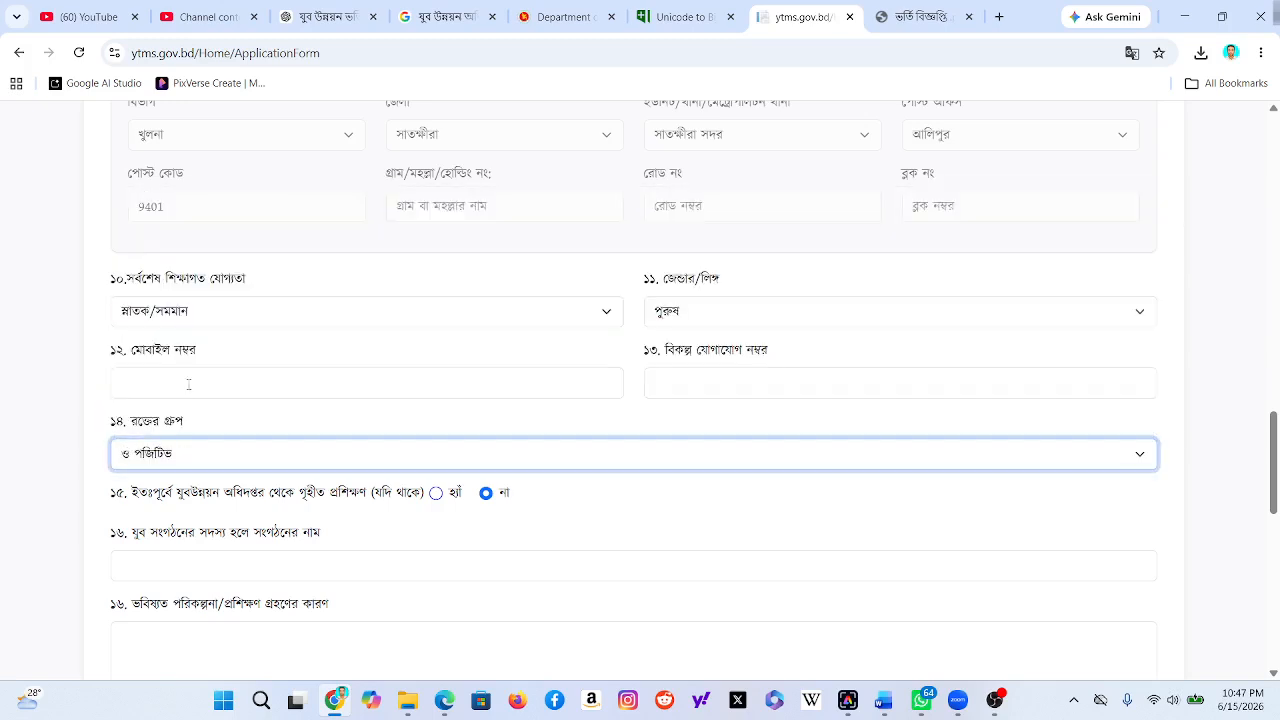
scroll(200, 380, down, 2)
click(231, 298)
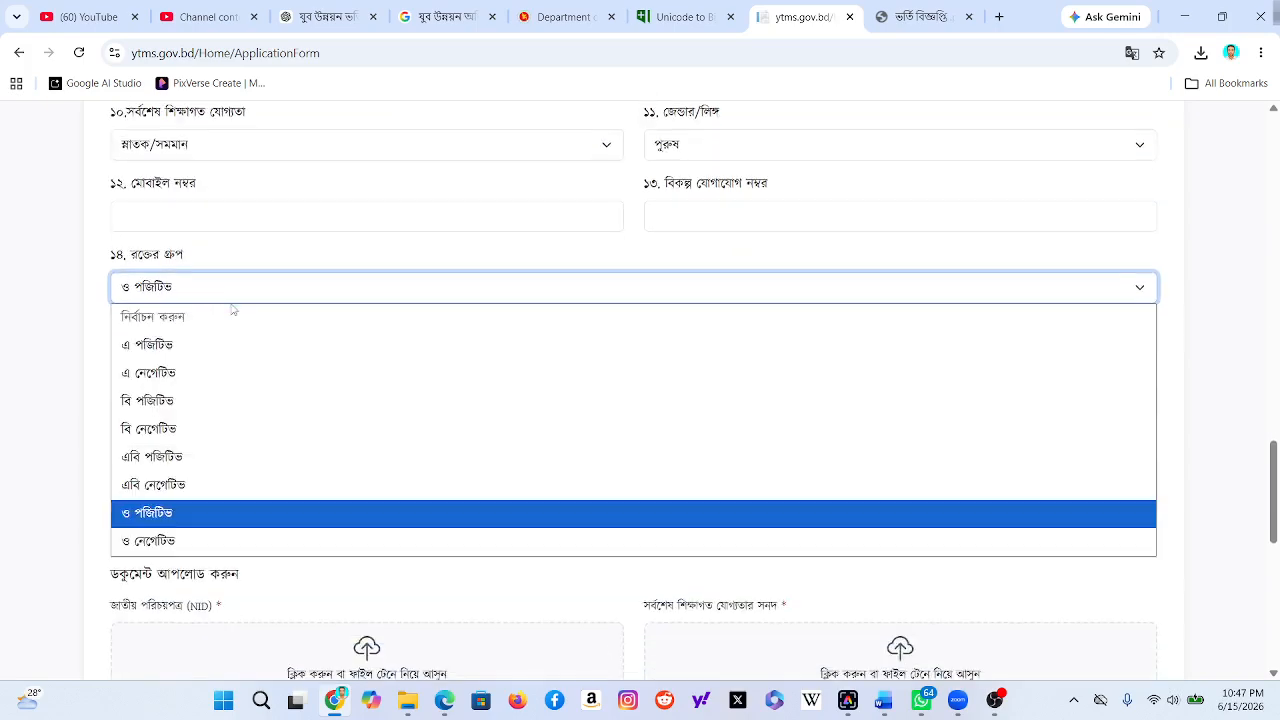
click(172, 370)
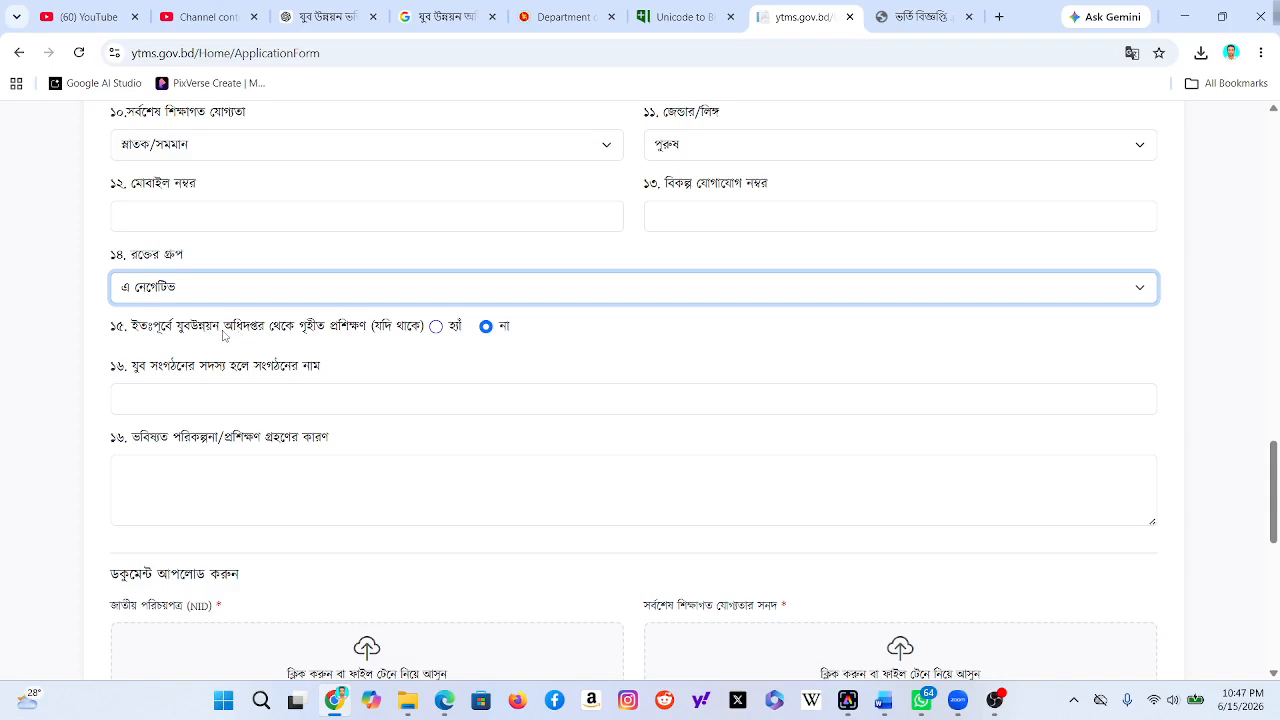
Answer হ্যাঁ for previous training from the department, try to choose প্রাতিষ্ঠানিক (অনাবাসিক) as its type, and view its course options
click(437, 327)
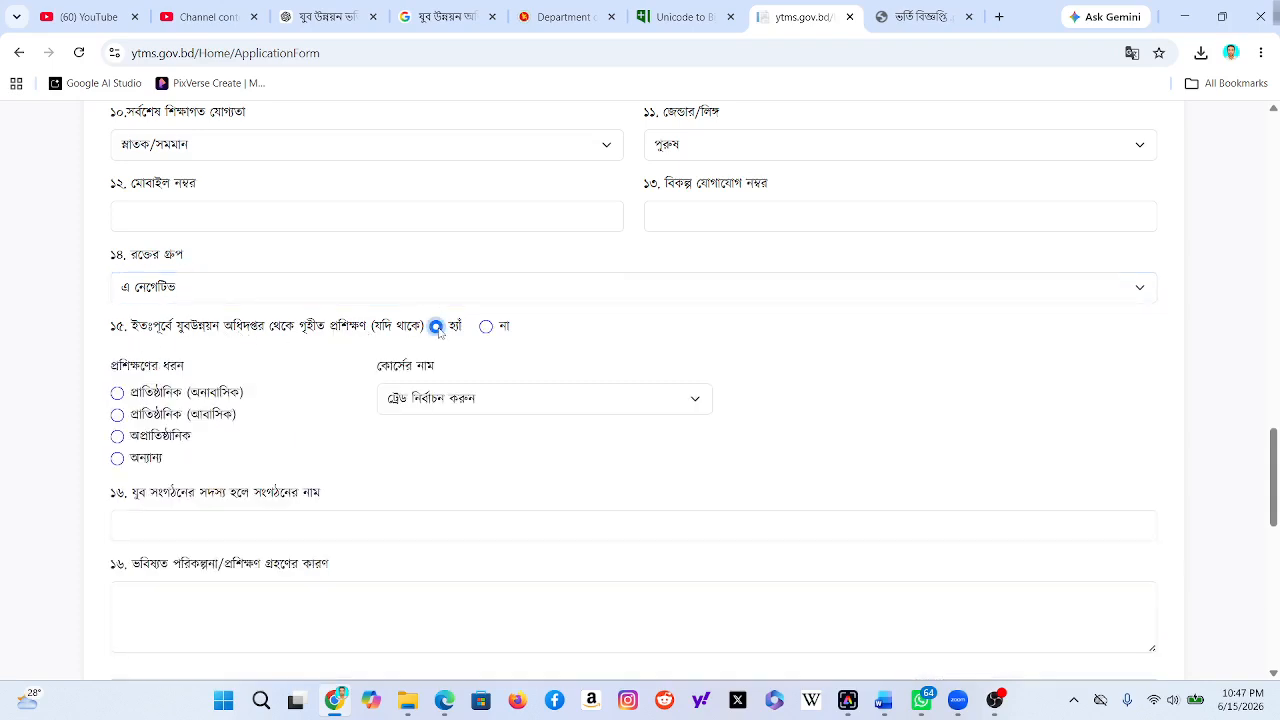
click(148, 402)
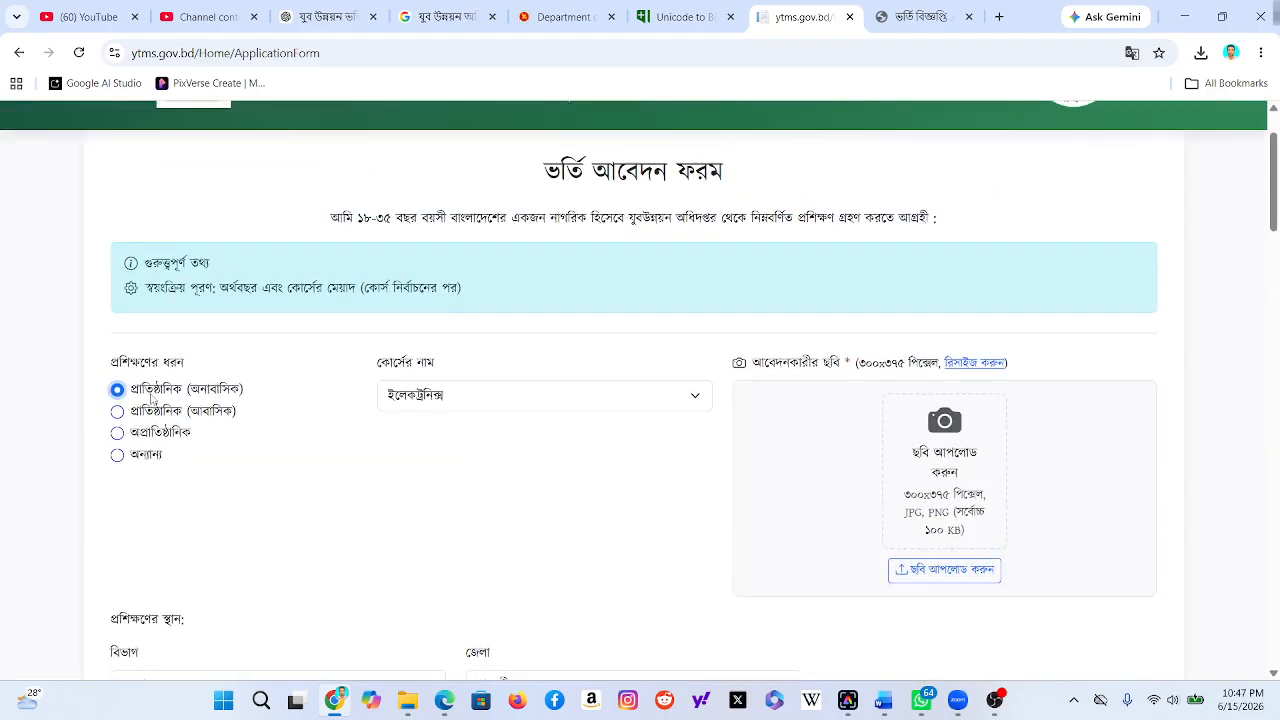
scroll(280, 375, down, 14)
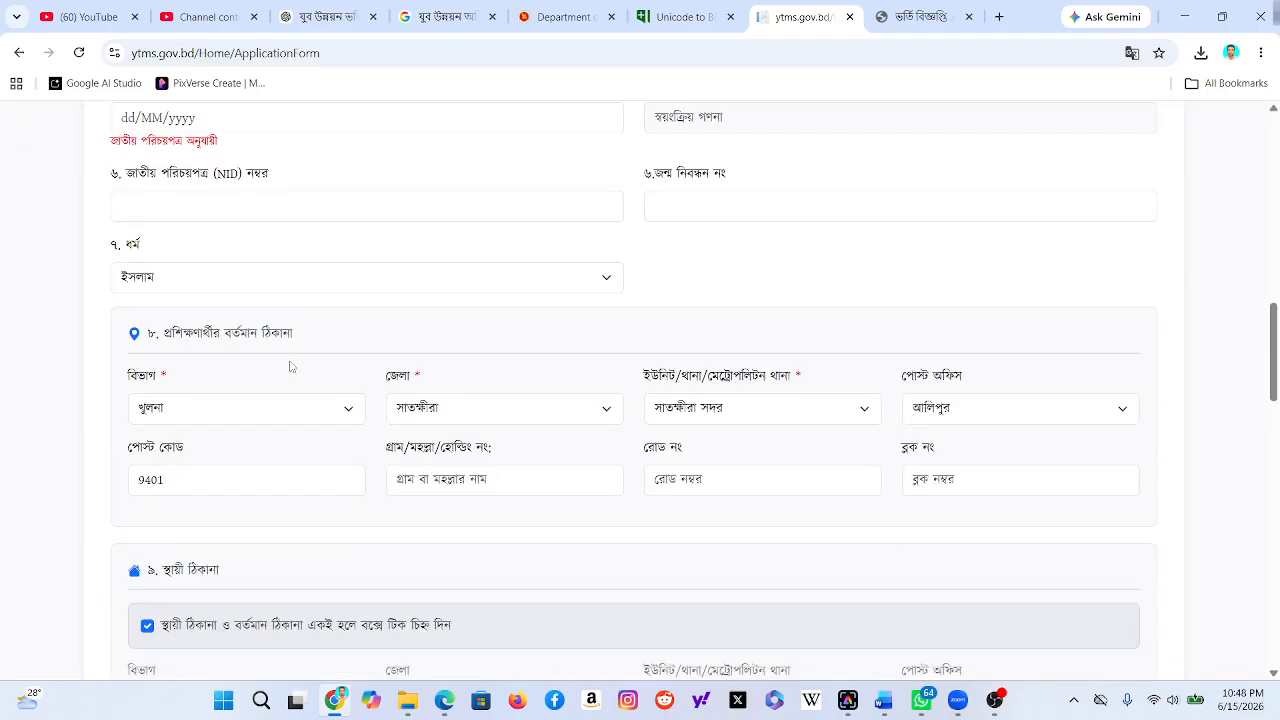
scroll(293, 365, down, 5)
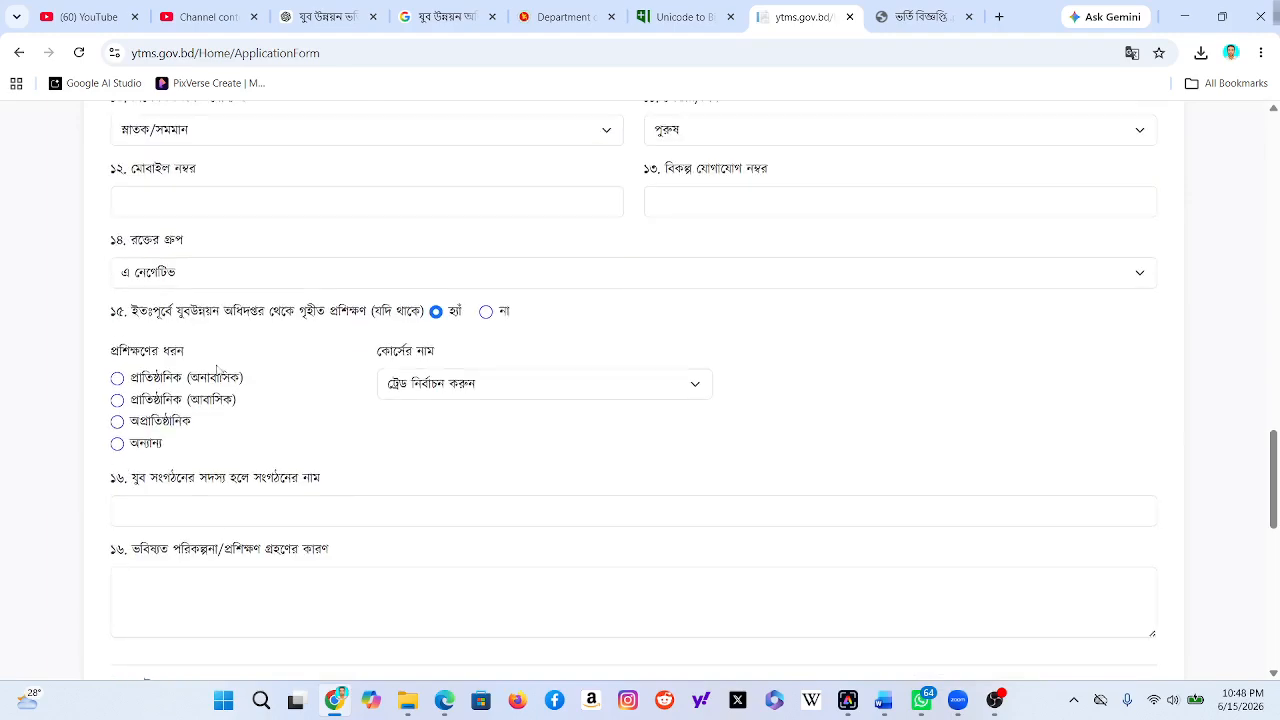
click(420, 397)
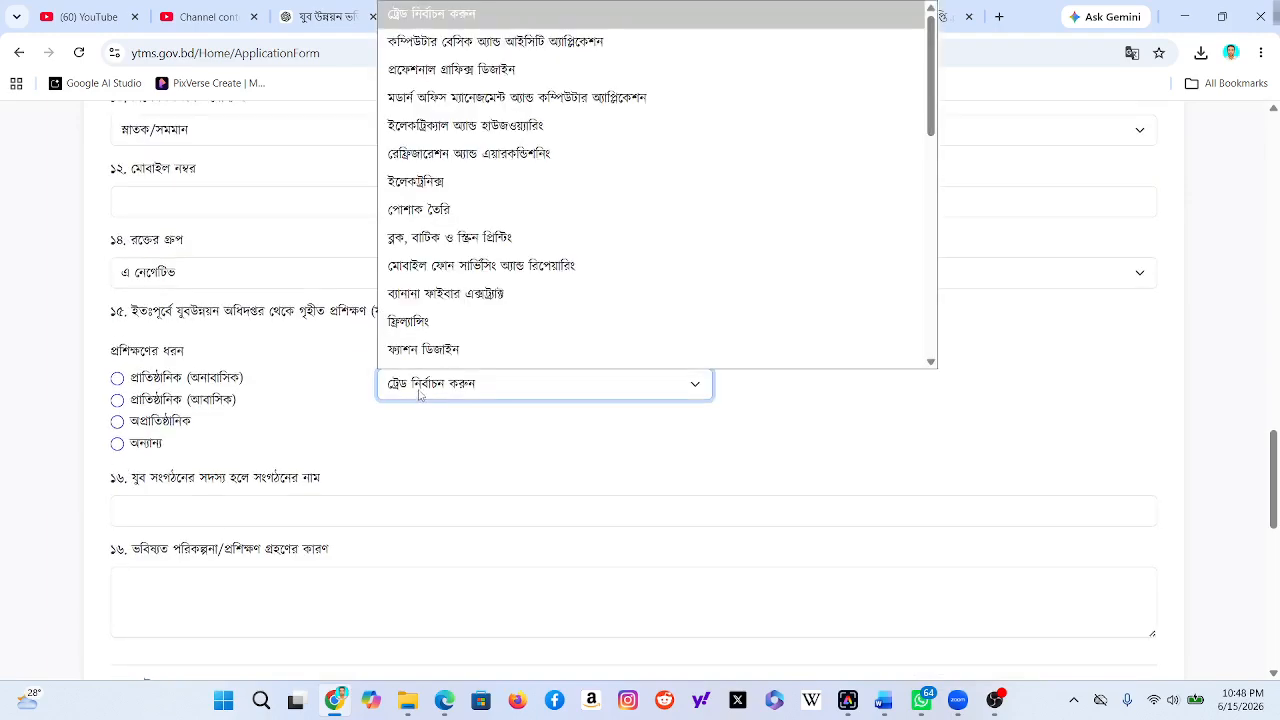
click(292, 399)
Examine the youth organisation, future plan, document upload and applicant photo upload fields of the form
scroll(185, 380, down, 3)
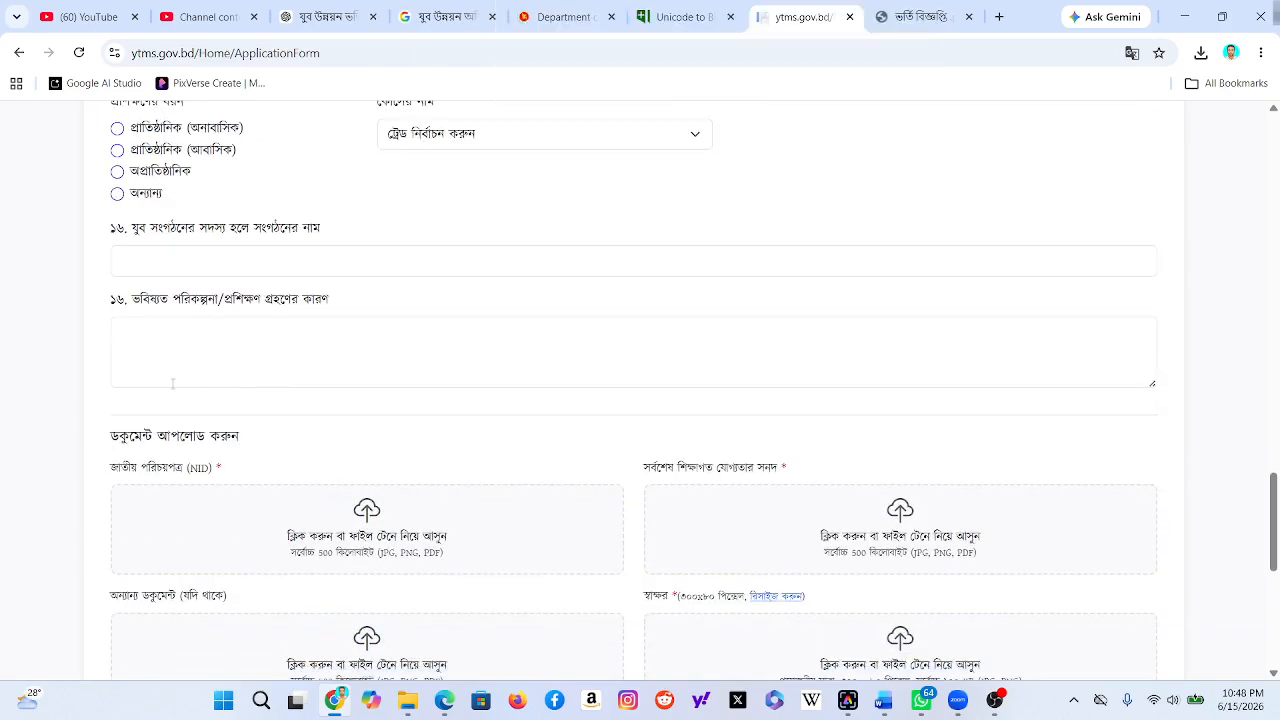
click(261, 257)
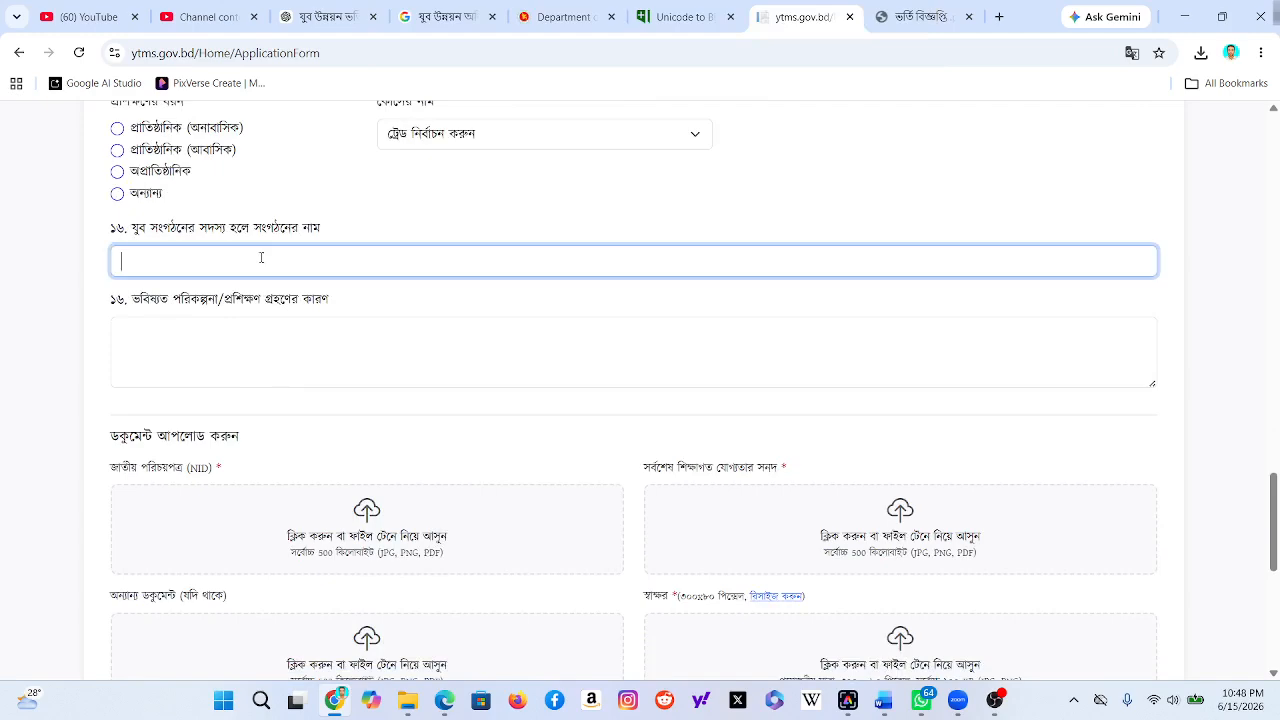
click(143, 327)
scroll(143, 327, down, 2)
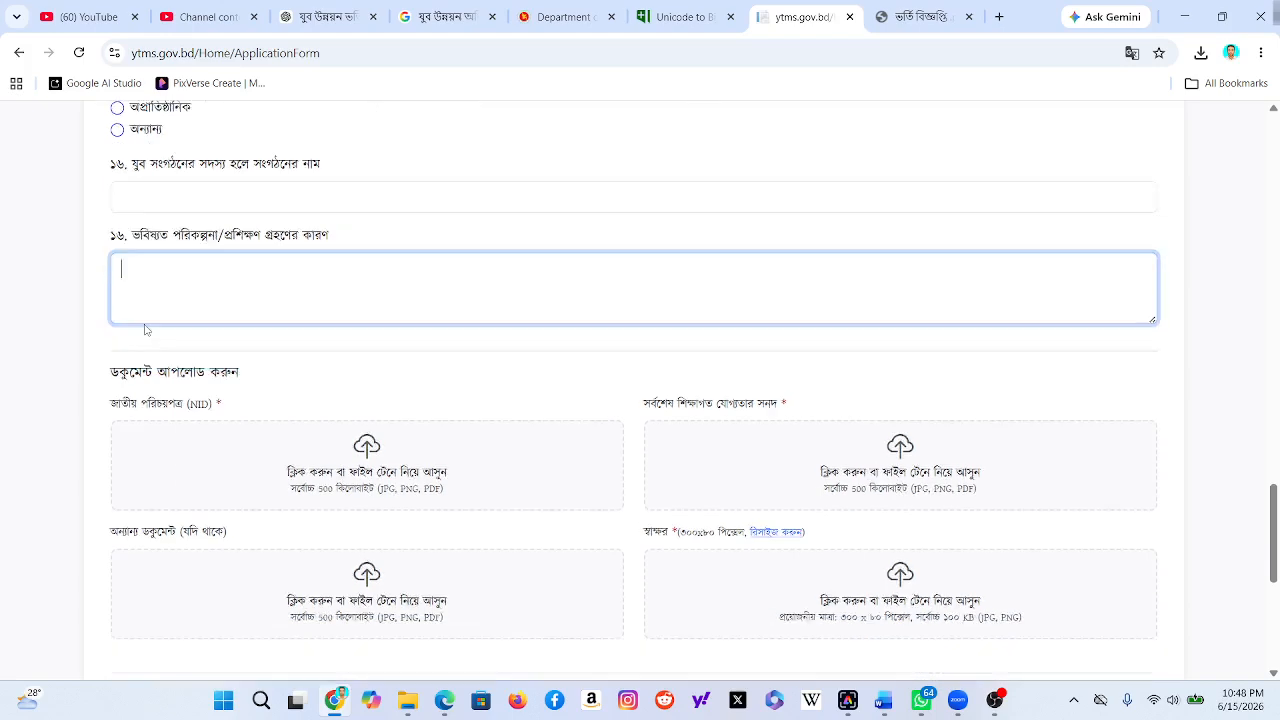
scroll(150, 326, down, 1)
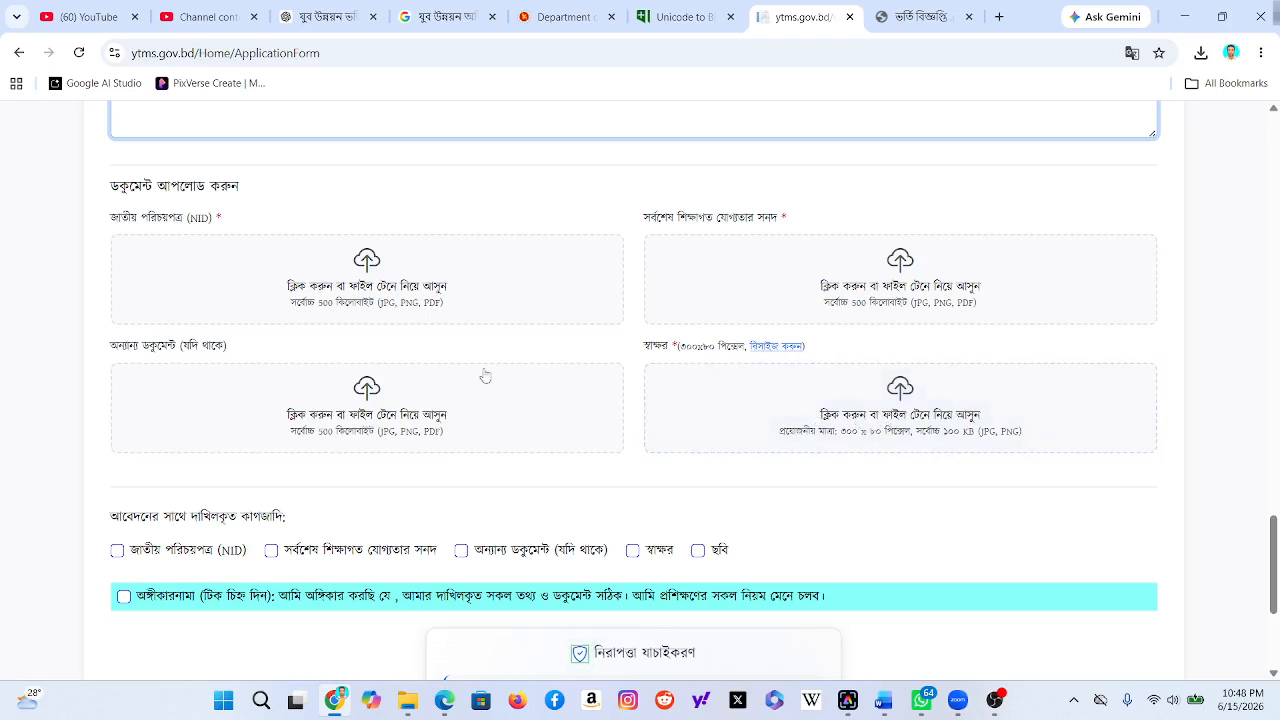
scroll(645, 439, up, 20)
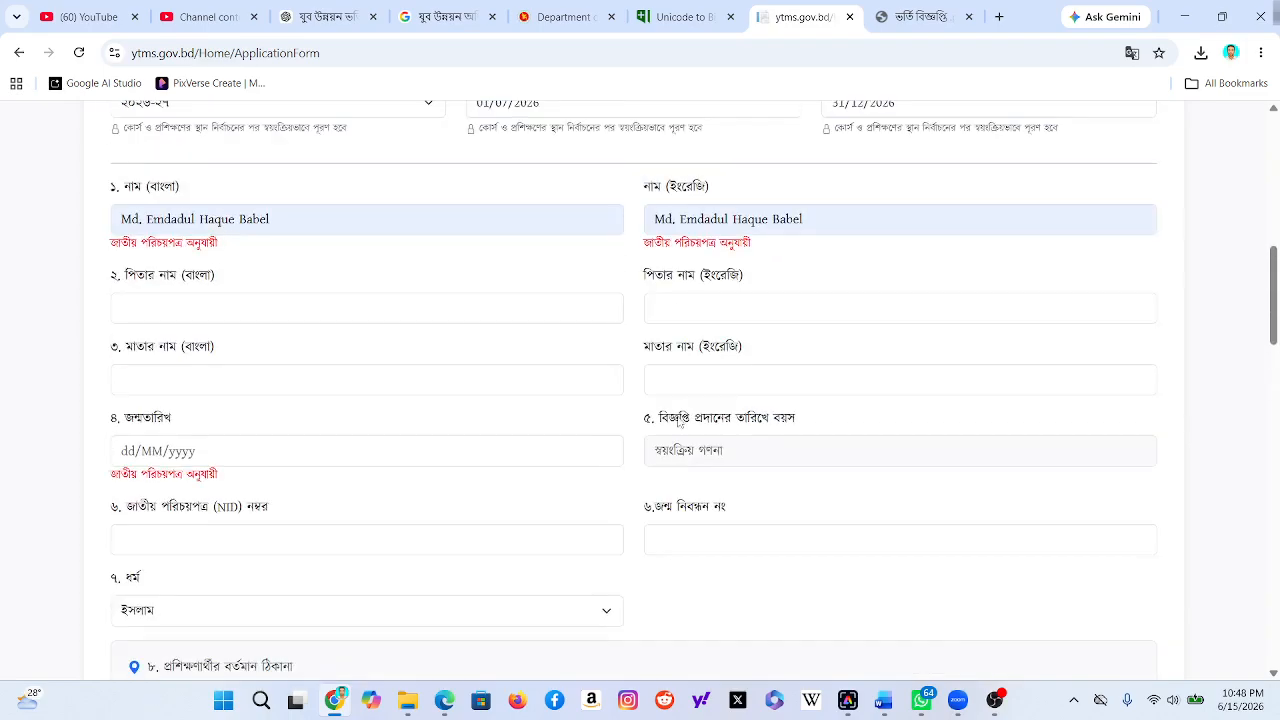
scroll(684, 420, up, 3)
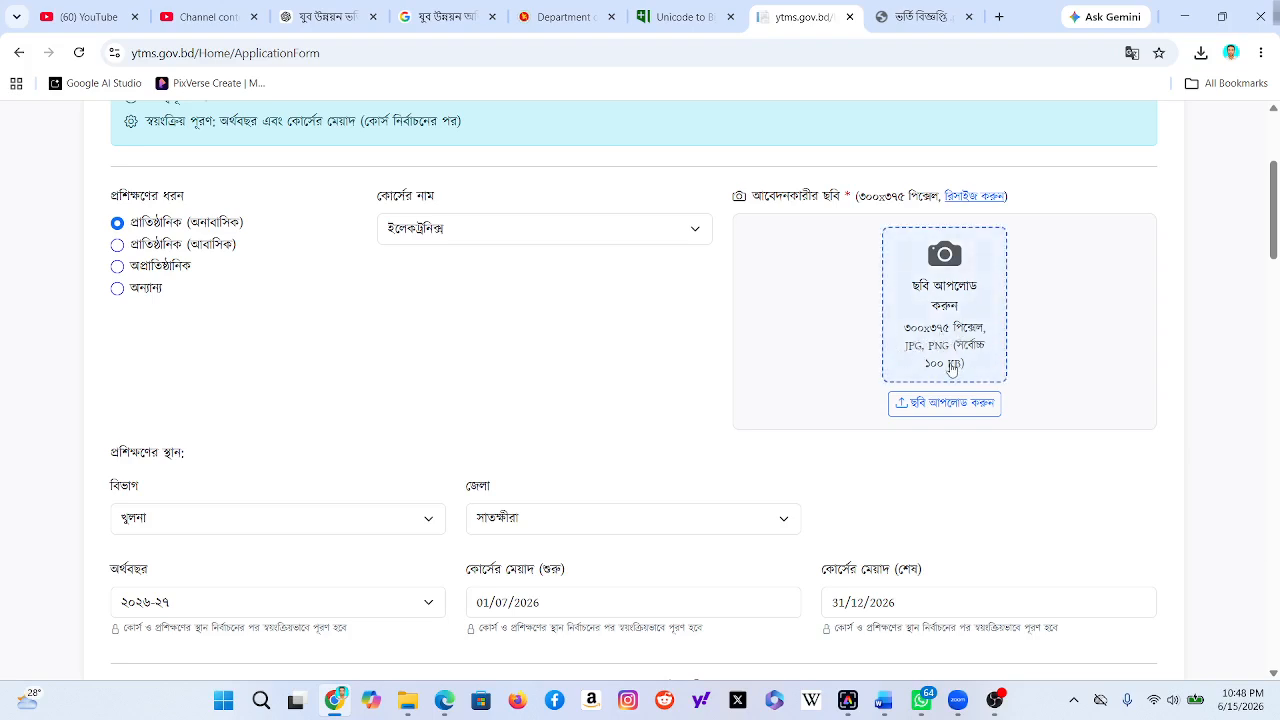
scroll(866, 397, down, 6)
scroll(862, 393, down, 13)
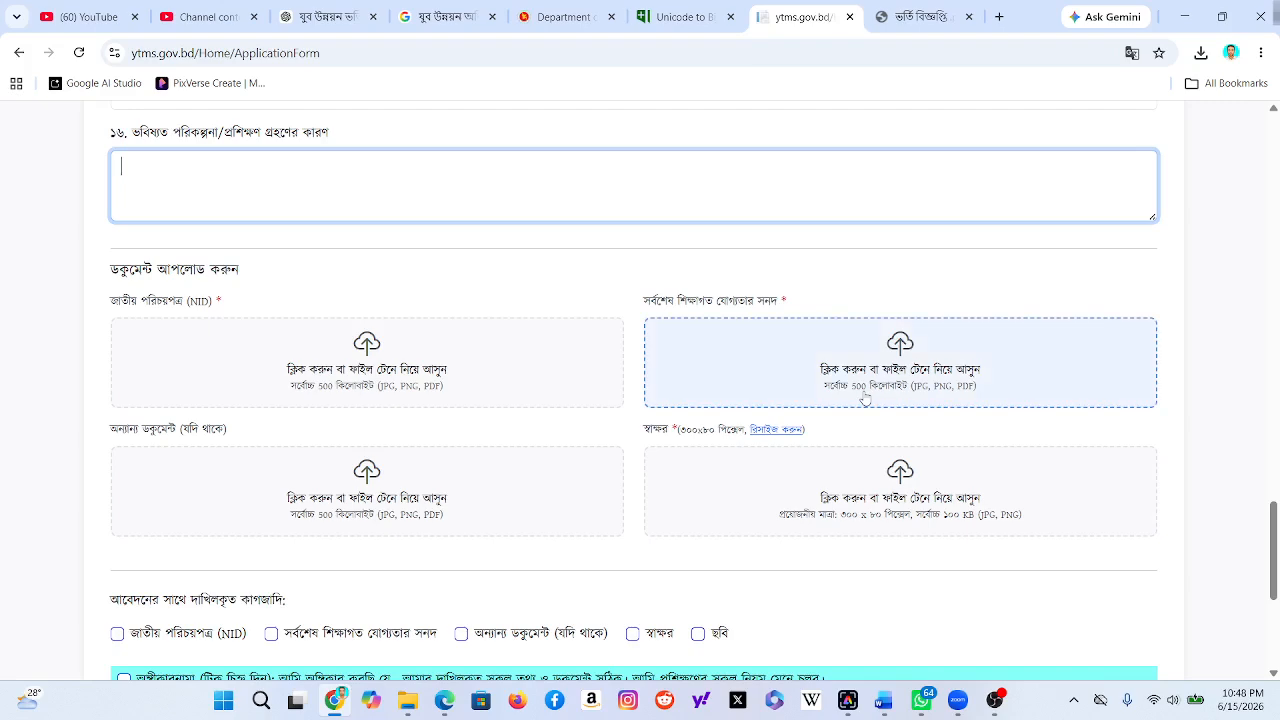
Tick জাতীয় পরিচয়পত্র (NID), সর্বশেষ শিক্ষাগত যোগ্যতার সনদ, স্বাক্ষর and ছবি as submitted papers, and accept the অঙ্গীকারনামা declaration
scroll(865, 398, down, 4)
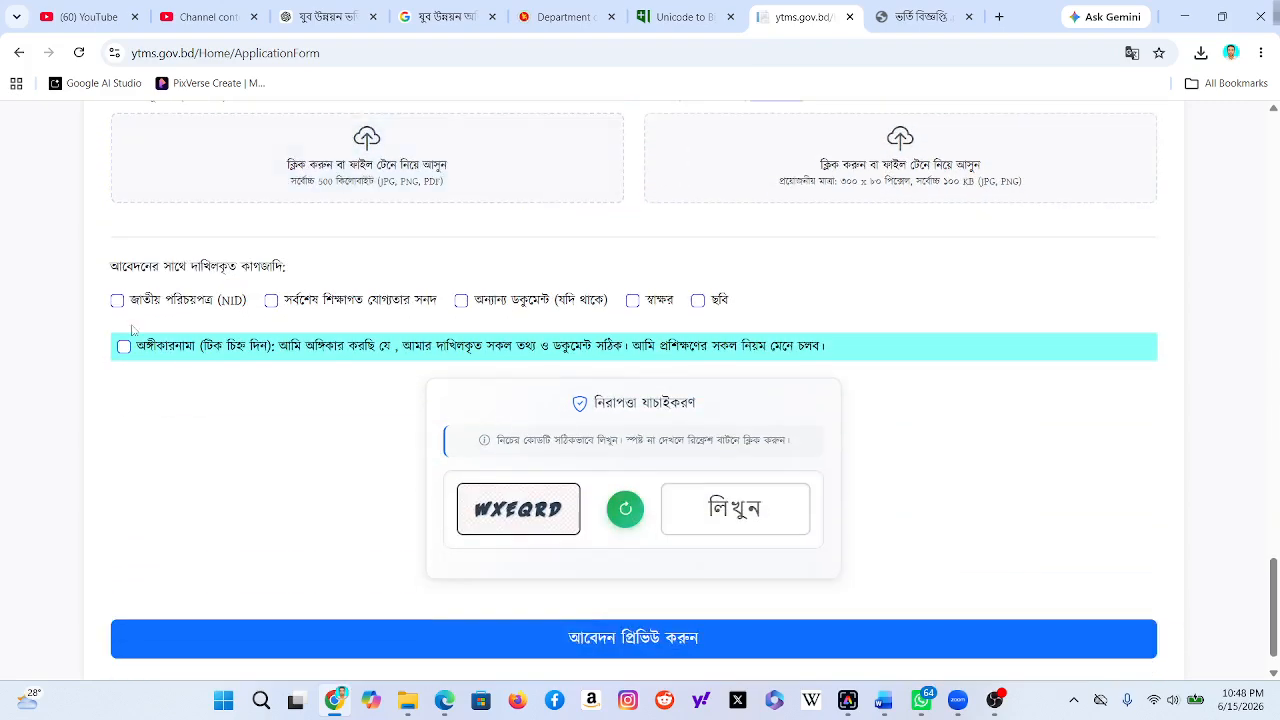
click(118, 302)
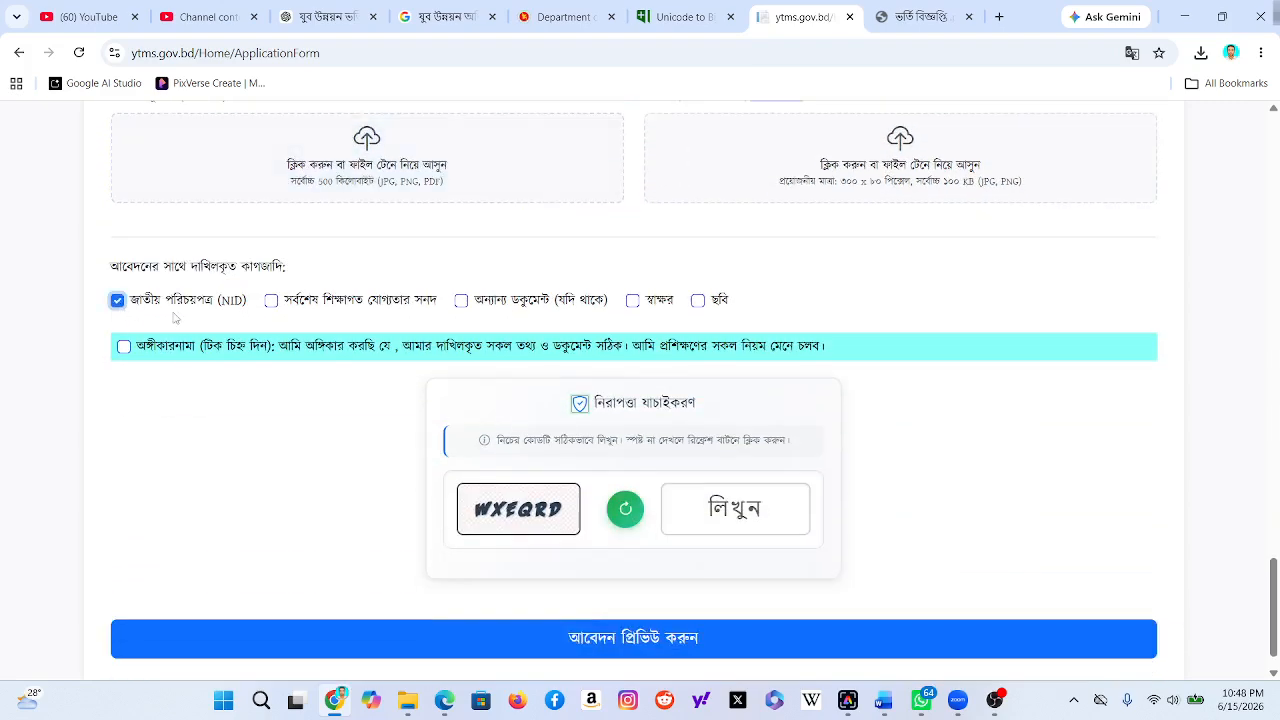
click(271, 301)
click(123, 347)
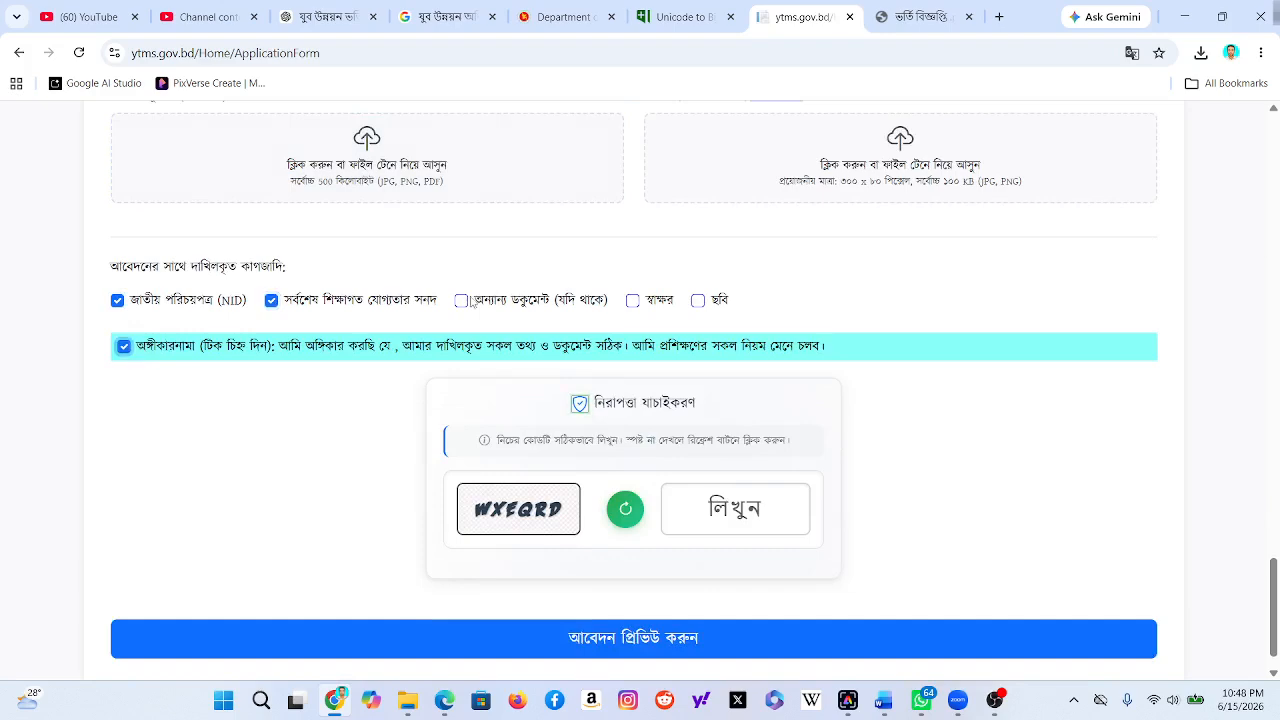
click(699, 302)
click(633, 302)
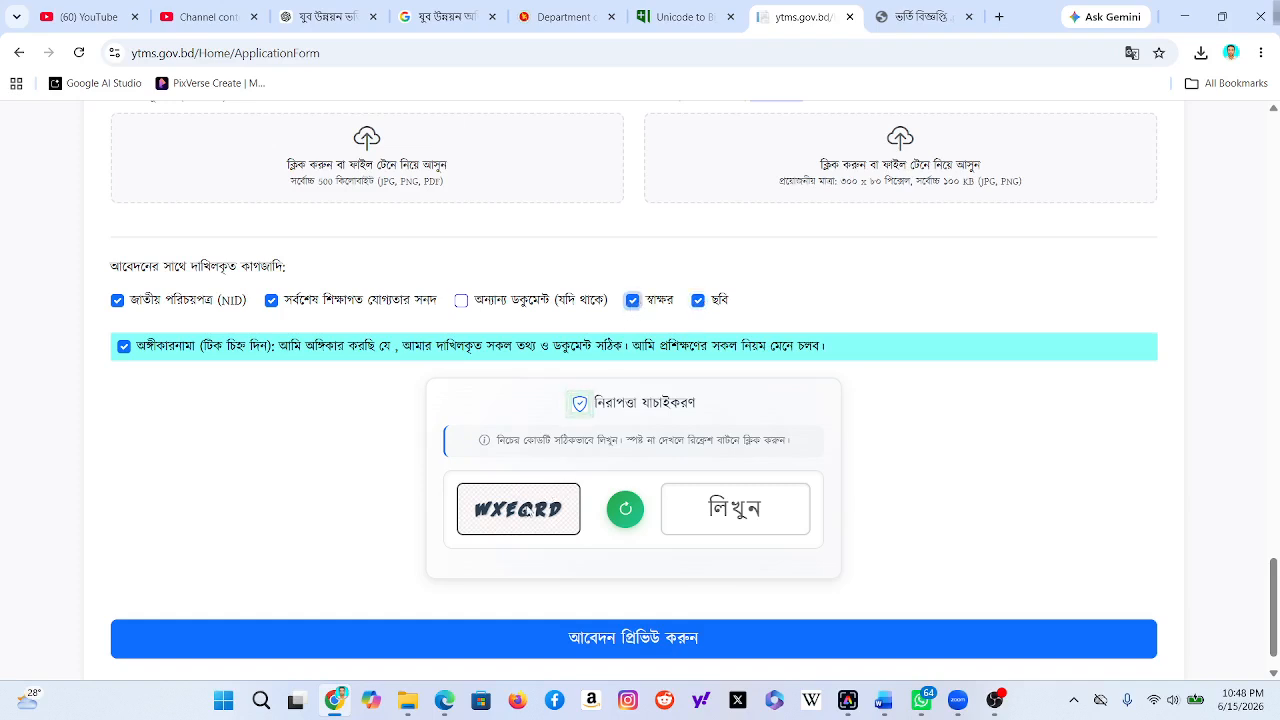
Generate a new captcha code in the নিরাপত্তা যাচাইকরণ section
click(571, 441)
double_click(530, 443)
click(538, 440)
click(625, 509)
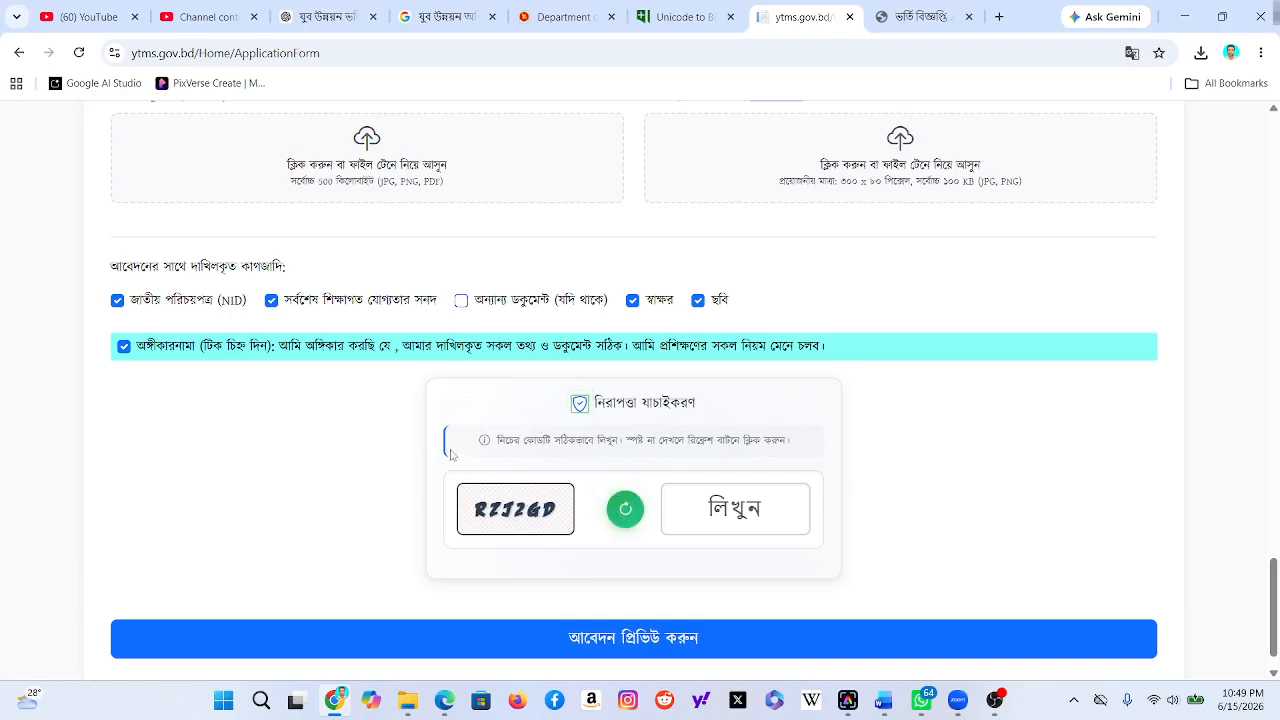
Try to preview the application, read through the whole list of required fields, and dismiss the message
scroll(530, 455, down, 1)
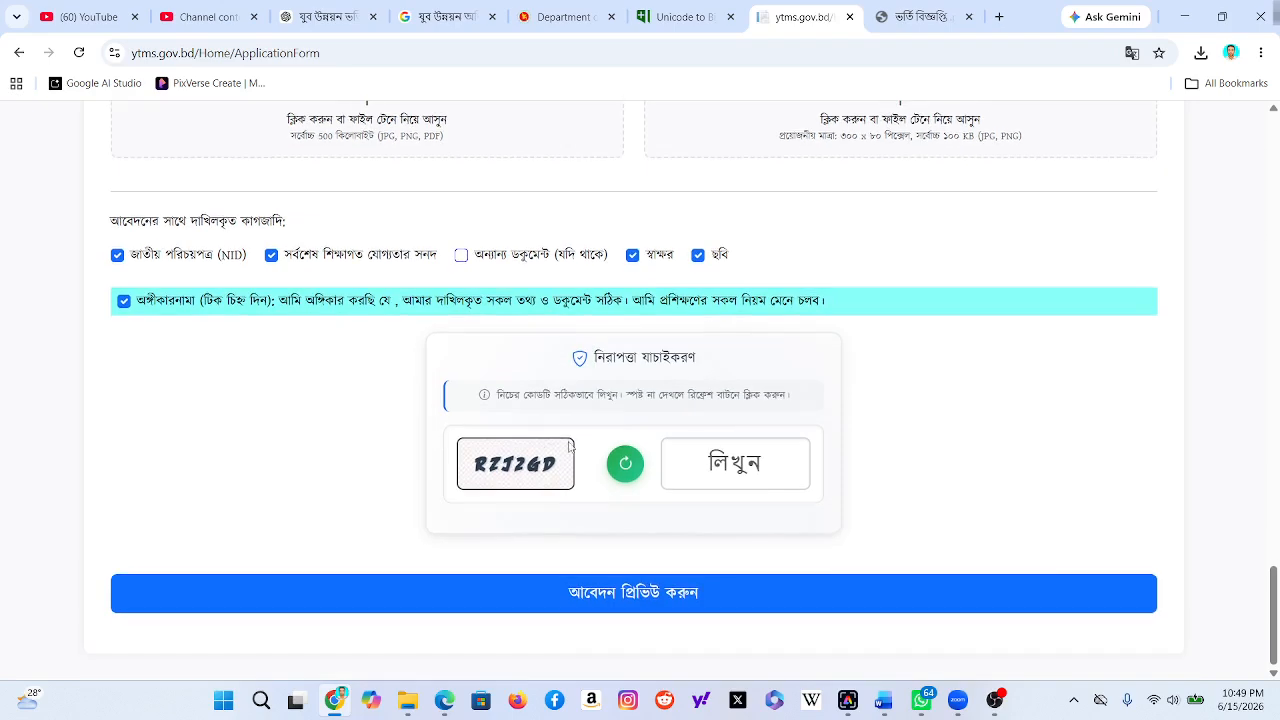
click(631, 592)
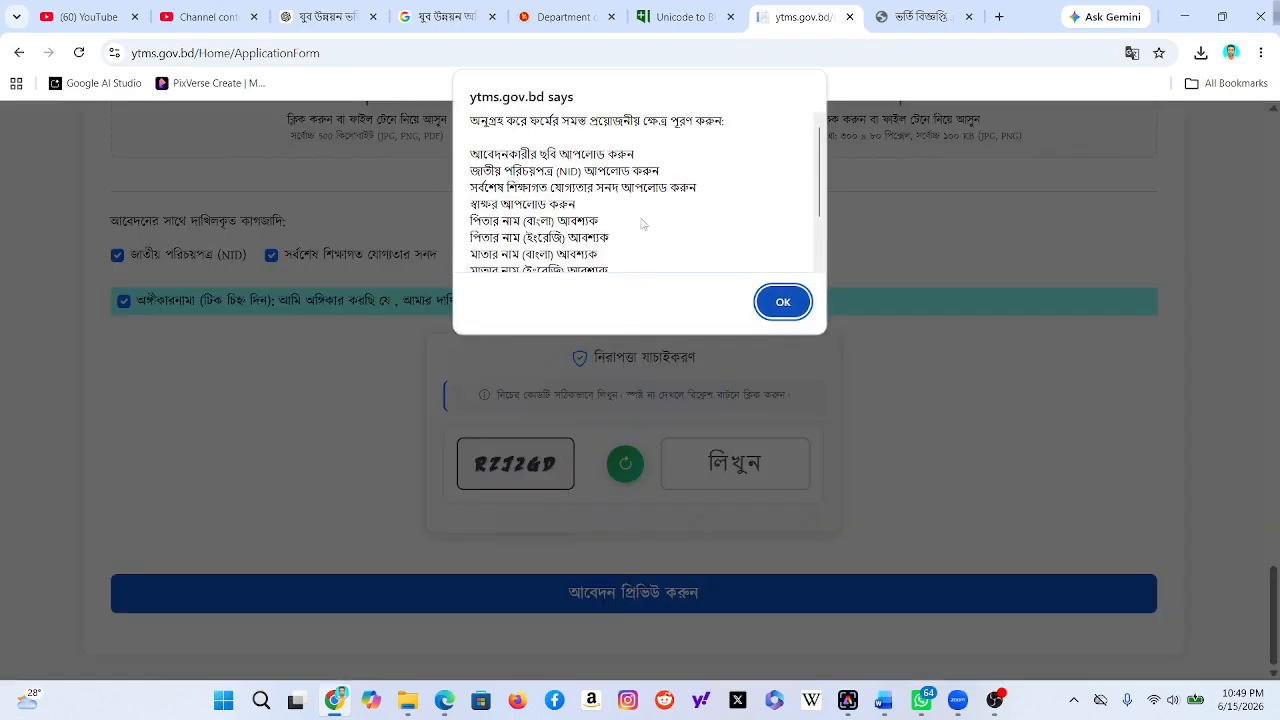
scroll(645, 213, down, 2)
scroll(647, 212, up, 2)
scroll(596, 206, down, 2)
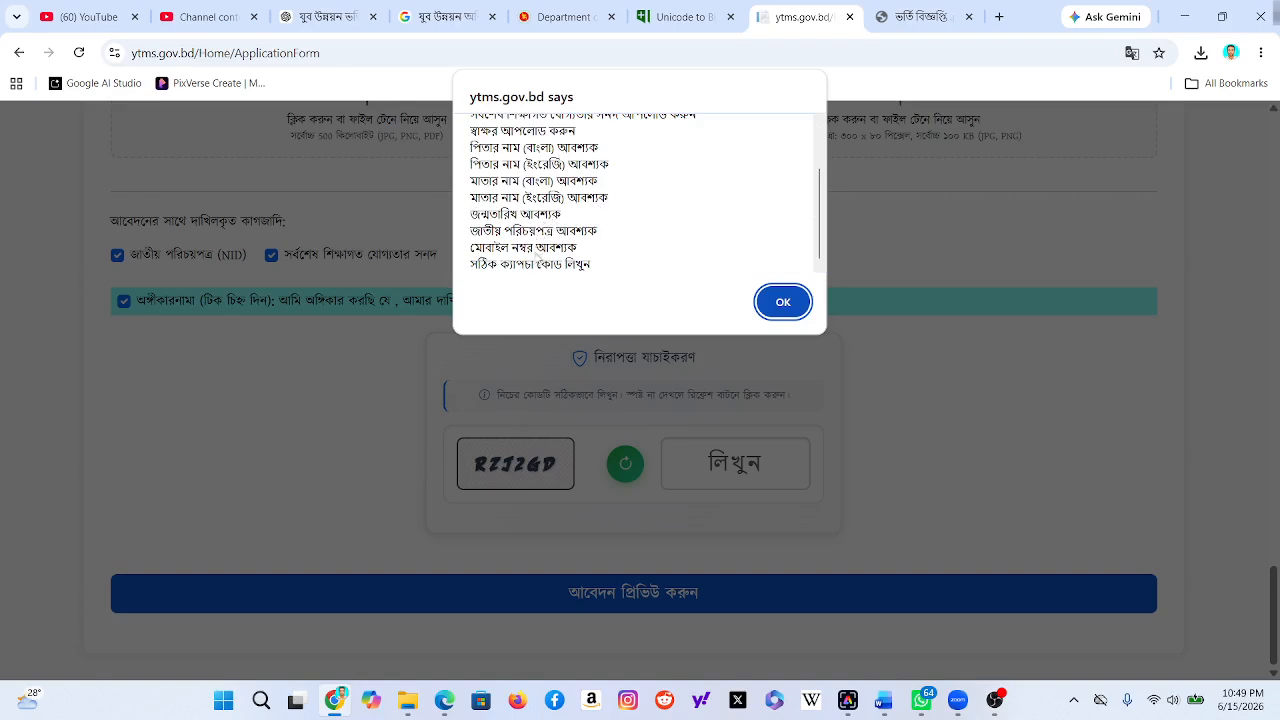
click(783, 303)
Examine the whole form for required fields flagged as missing, including the captcha entry
scroll(668, 433, up, 5)
scroll(668, 433, up, 20)
scroll(679, 425, up, 3)
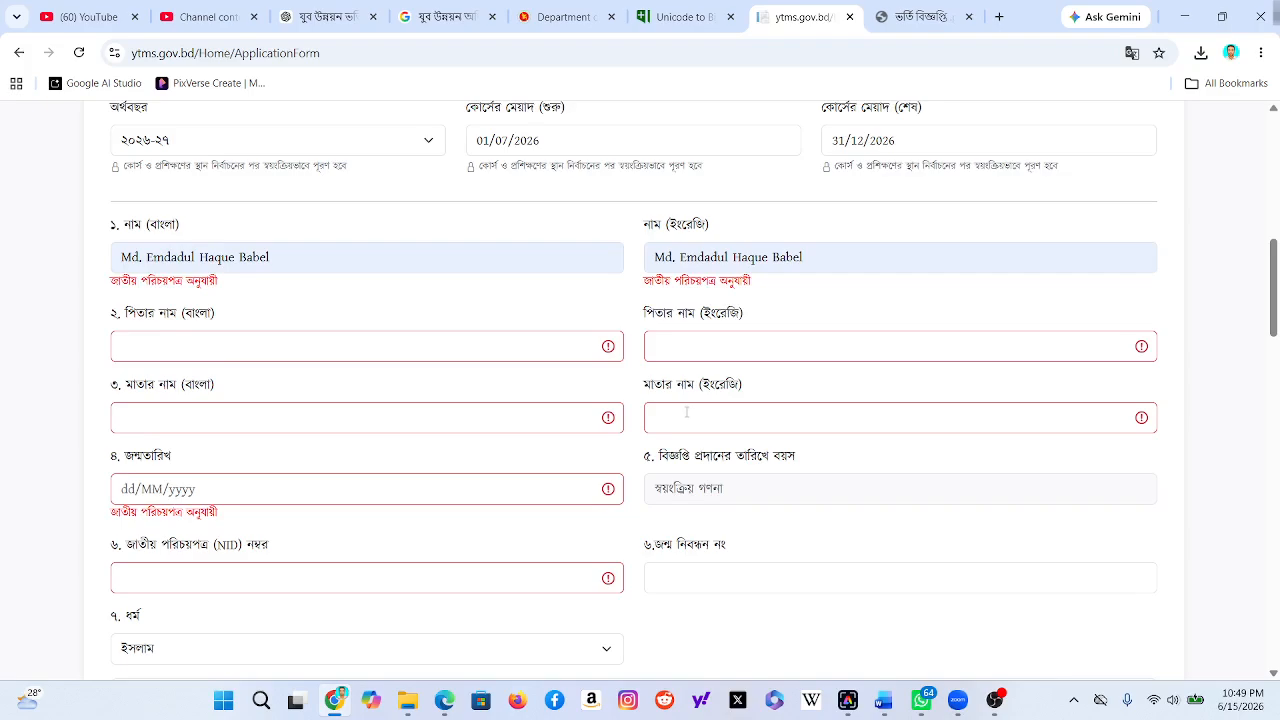
scroll(687, 412, down, 7)
scroll(688, 414, down, 10)
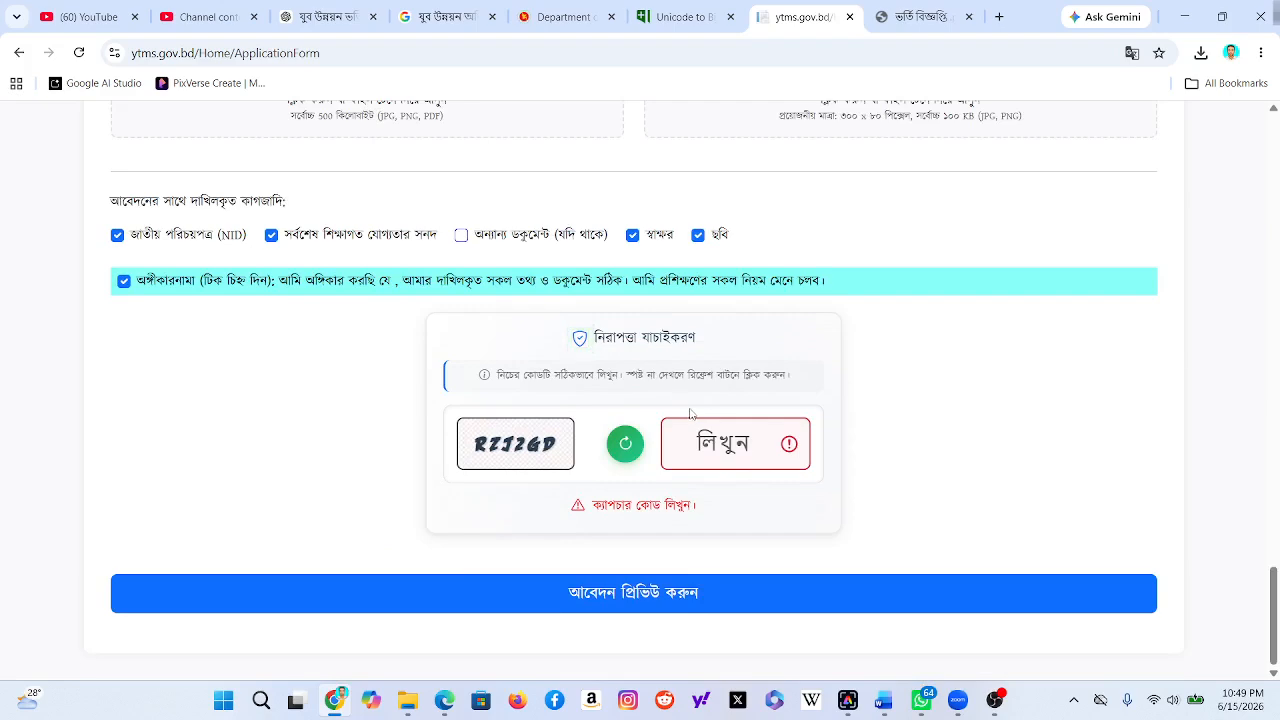
scroll(690, 414, up, 15)
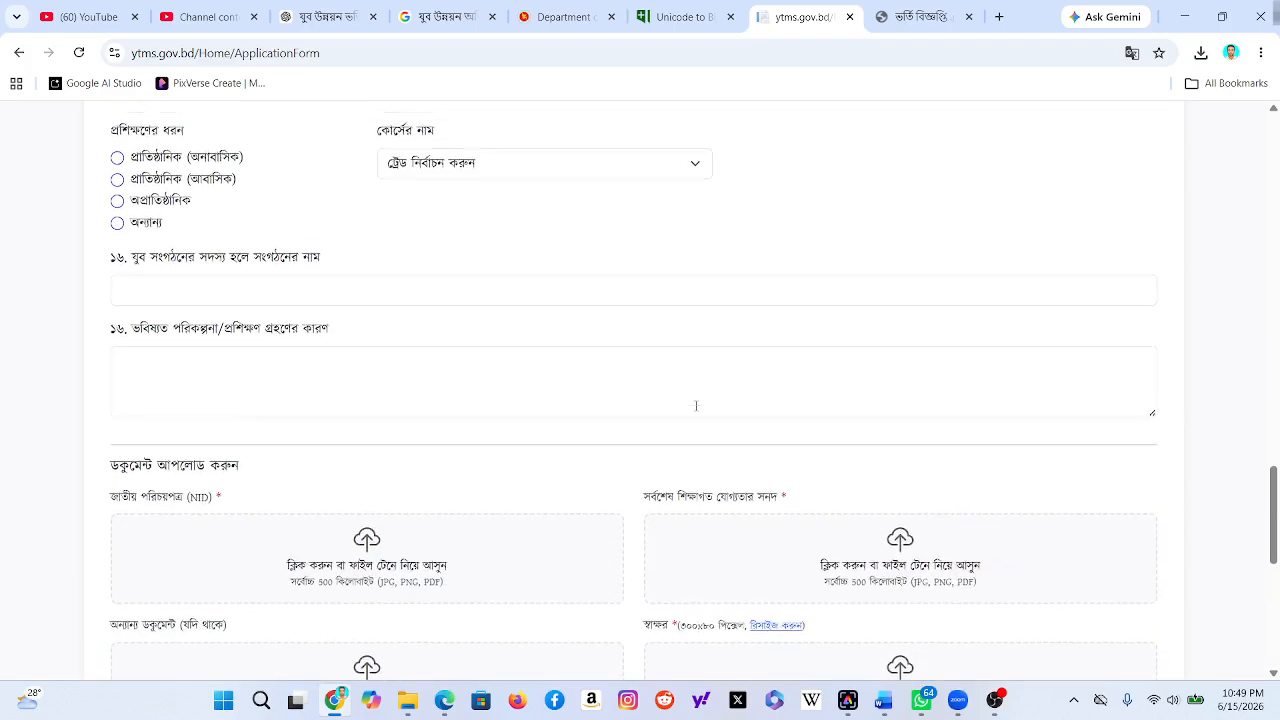
scroll(697, 409, up, 7)
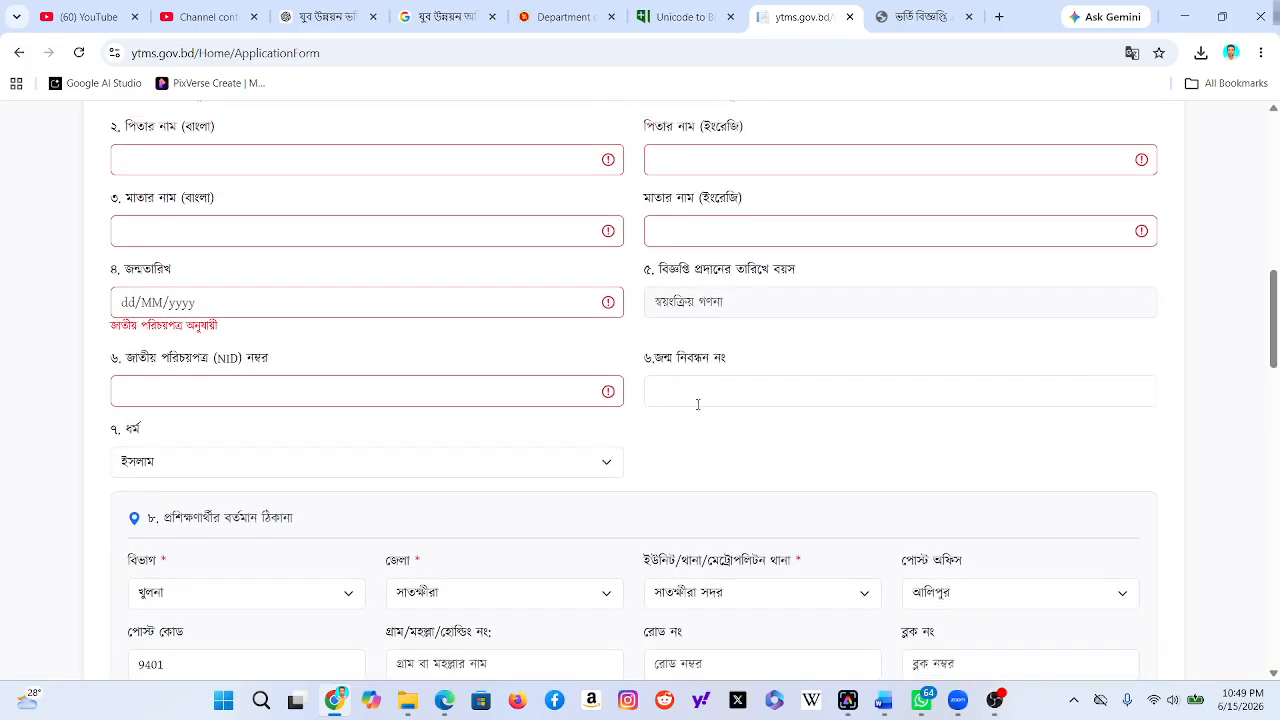
scroll(698, 404, up, 10)
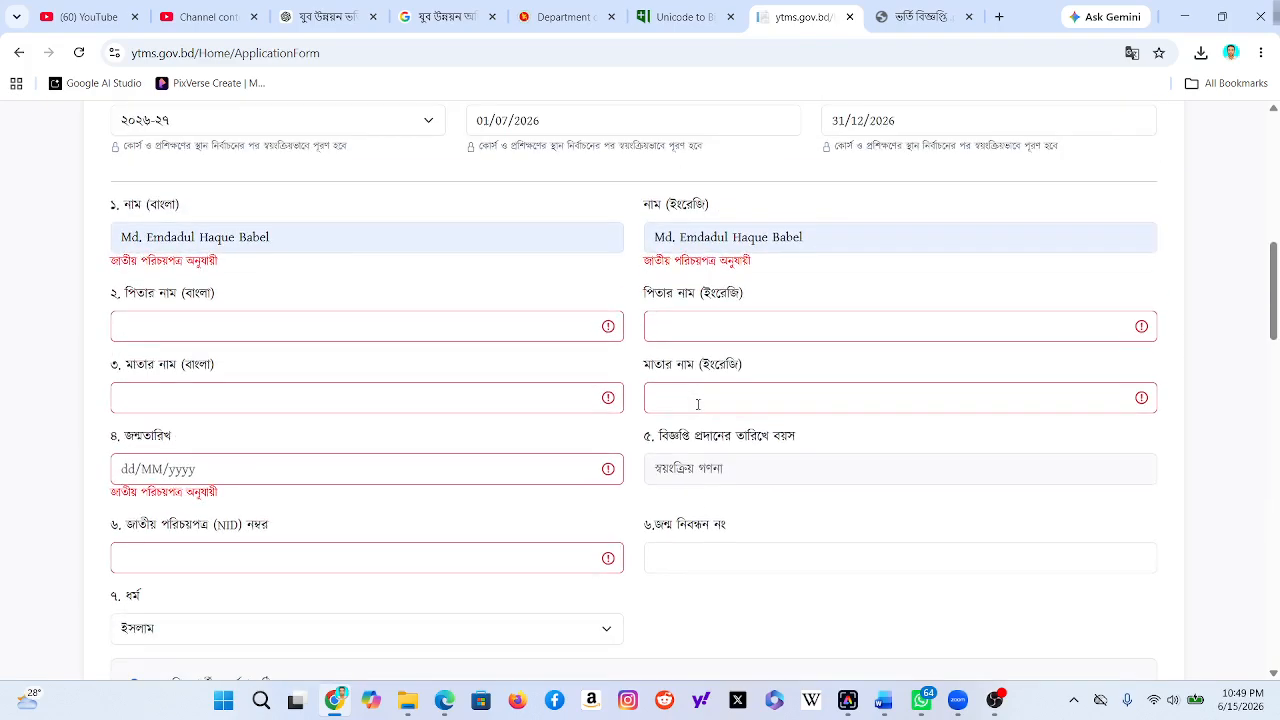
scroll(700, 402, up, 1)
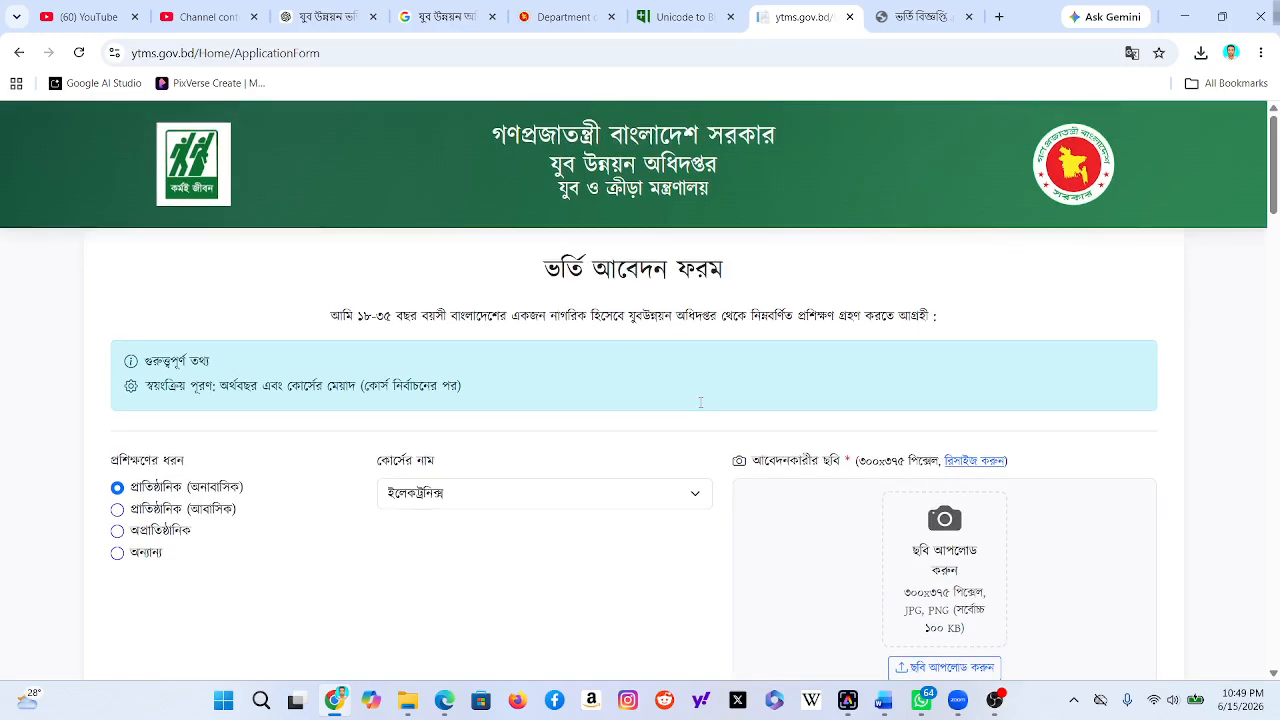
scroll(700, 407, down, 17)
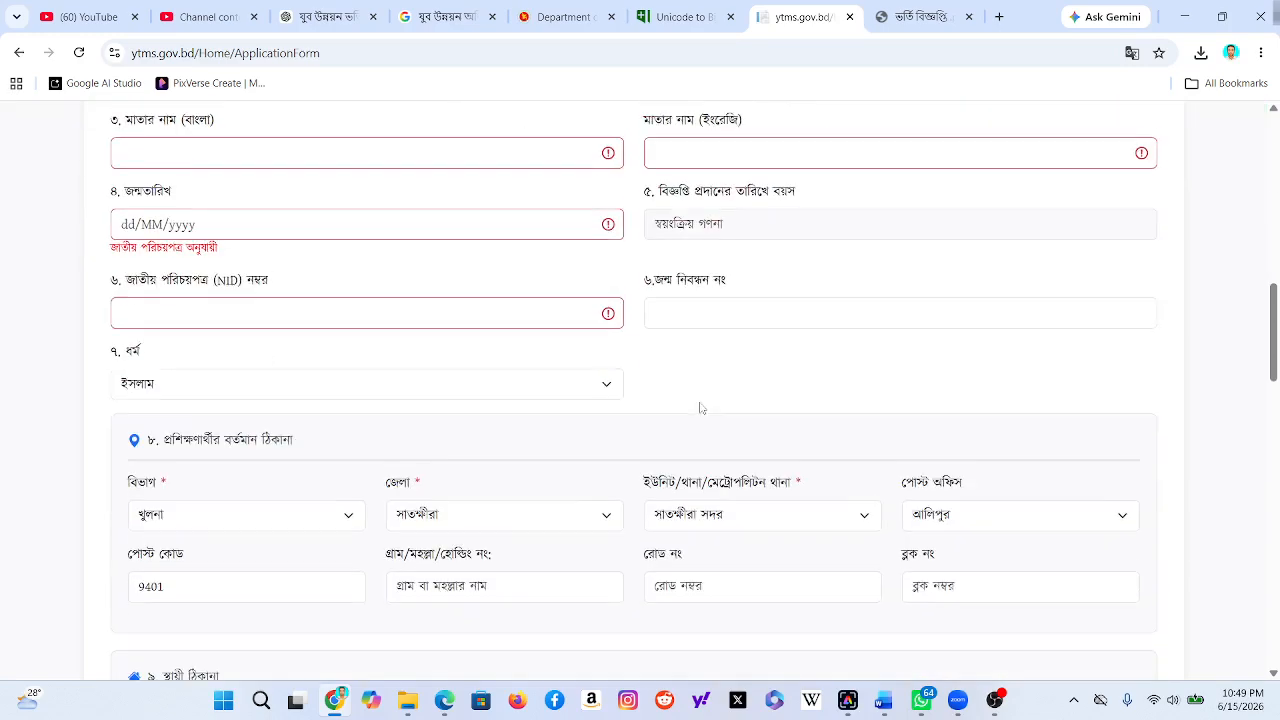
scroll(700, 407, down, 14)
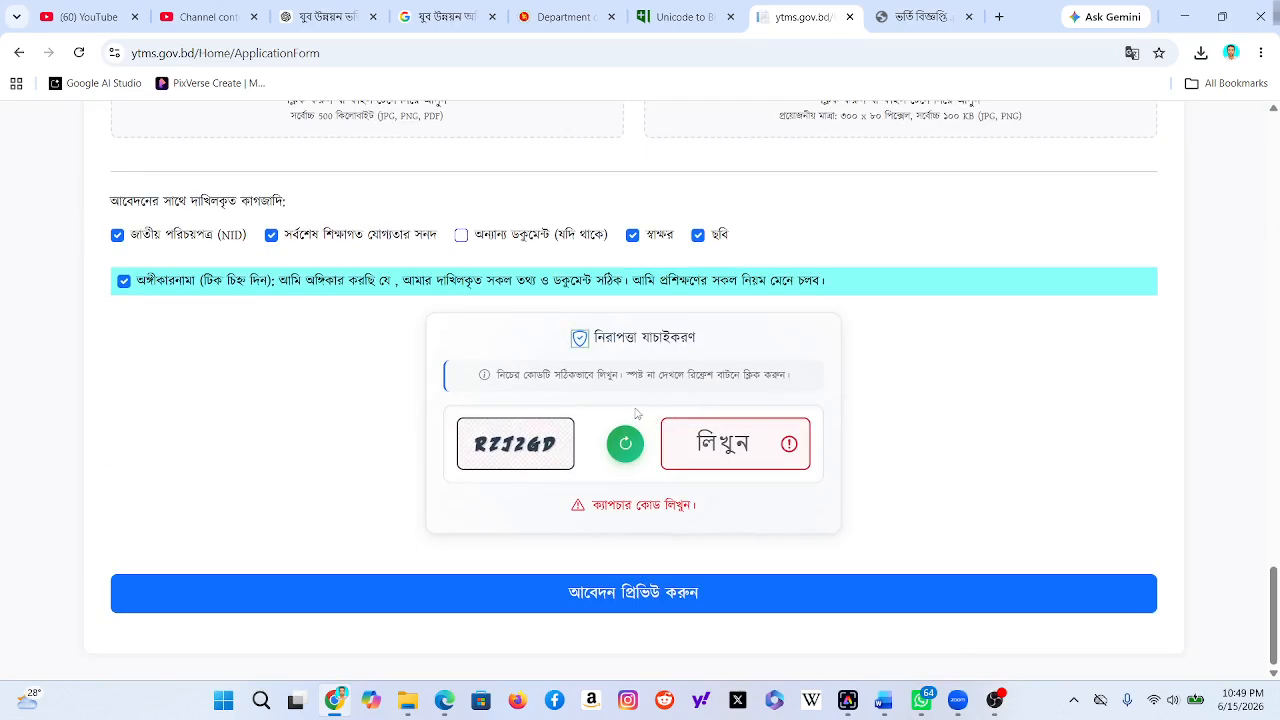
click(995, 700)
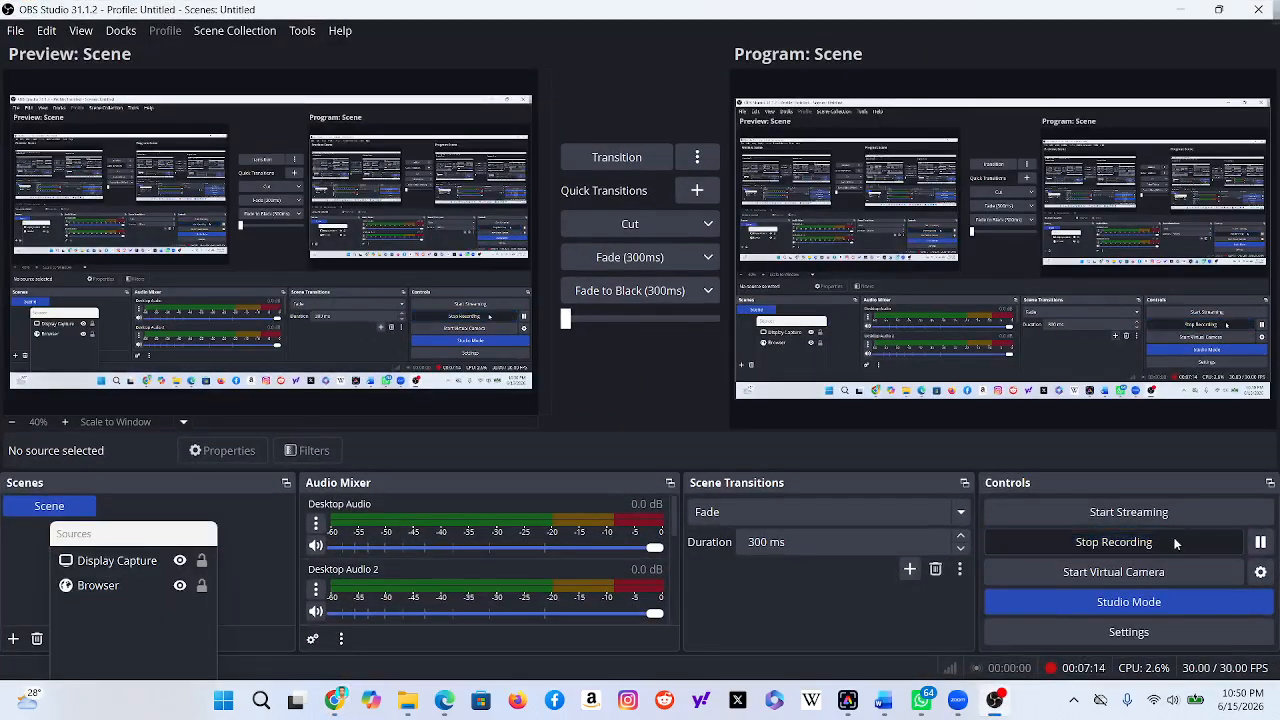